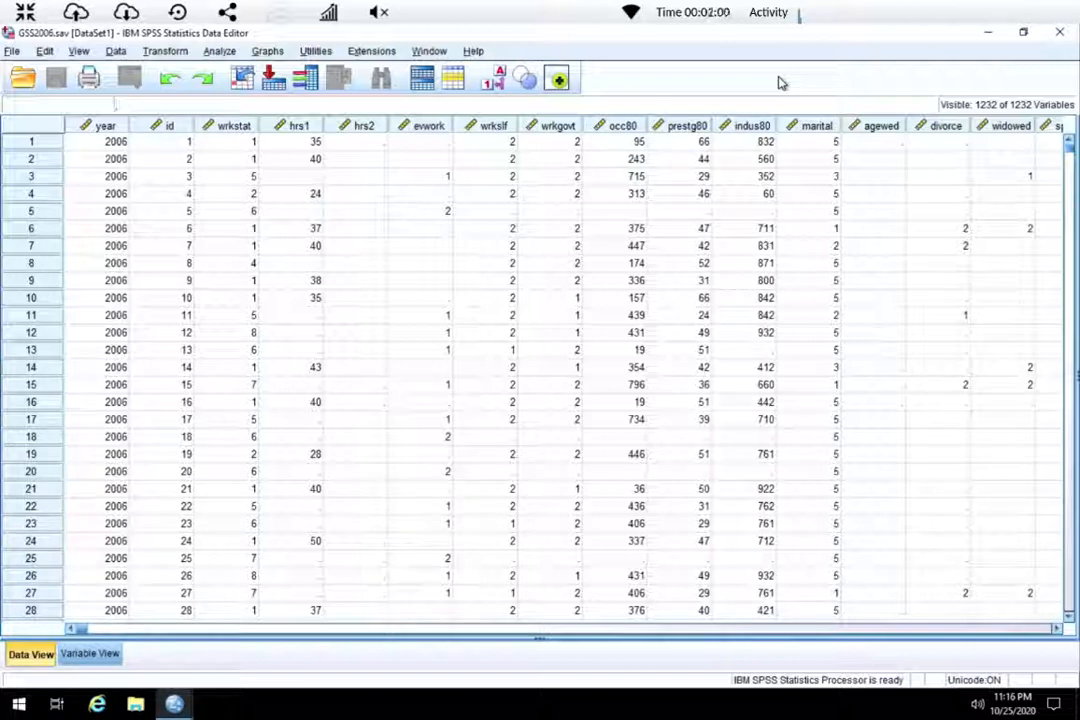
Set up Select Cases to draw a random sample of approximately 10% of all cases.
left_click(116, 52)
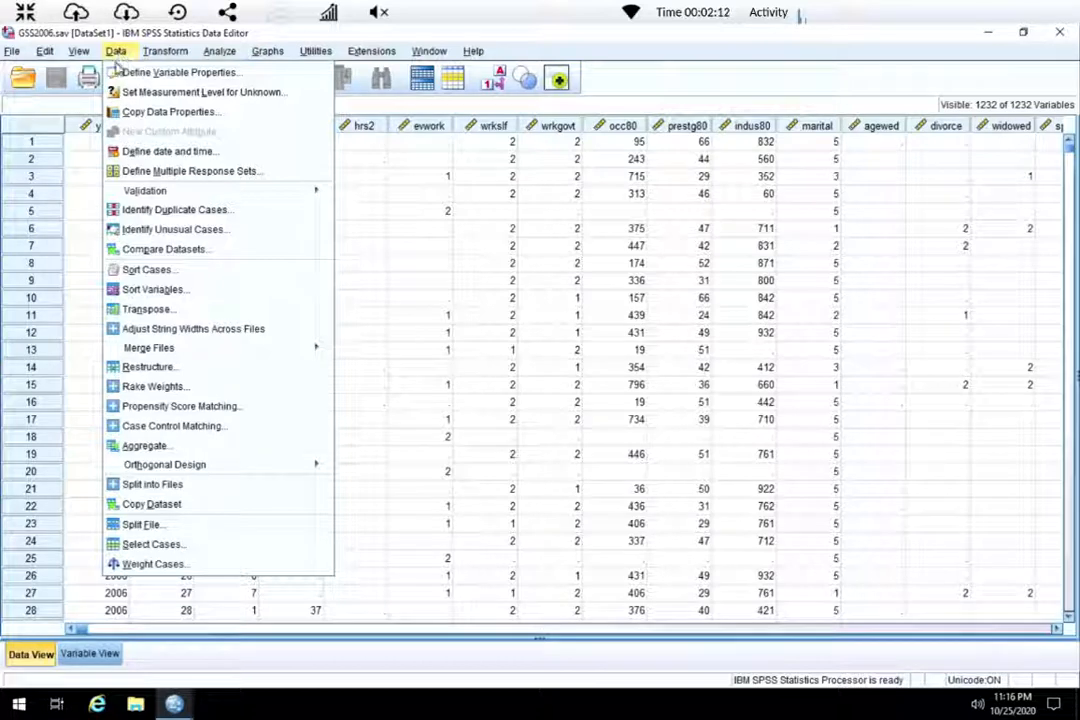
left_click(168, 545)
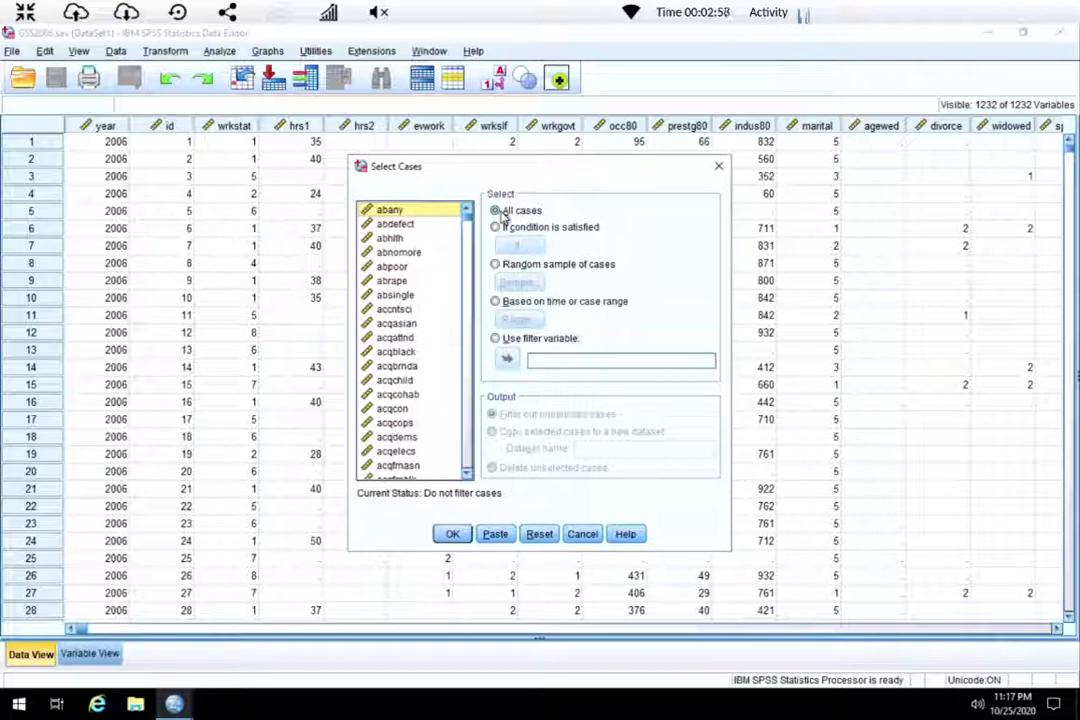
left_click(496, 264)
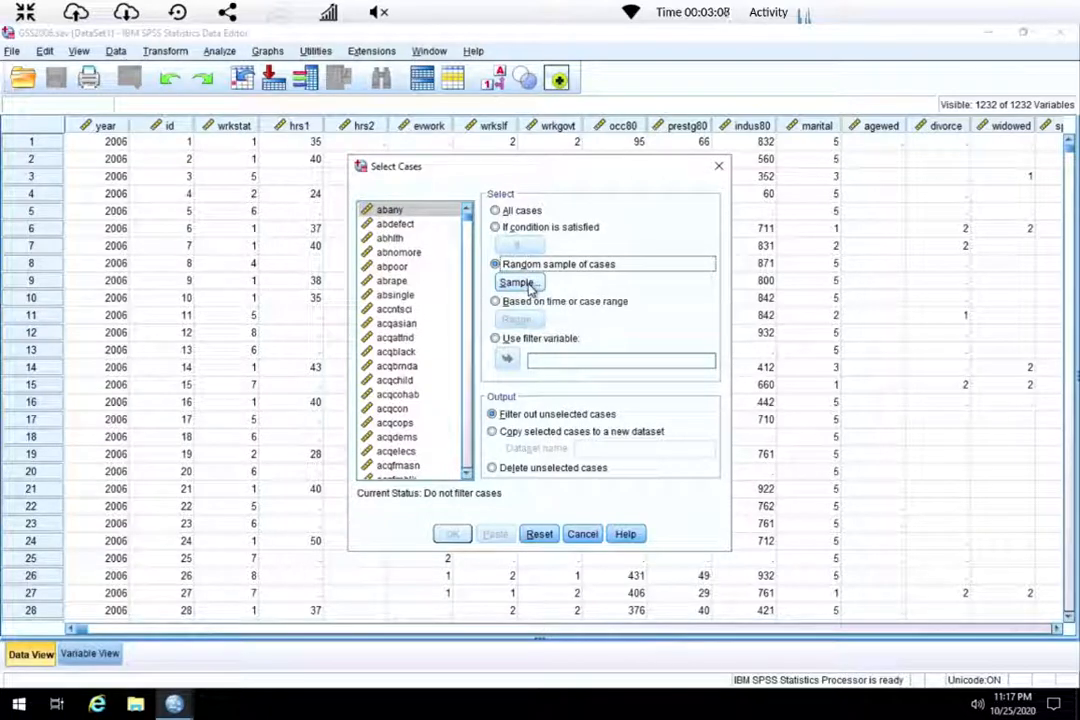
left_click(518, 283)
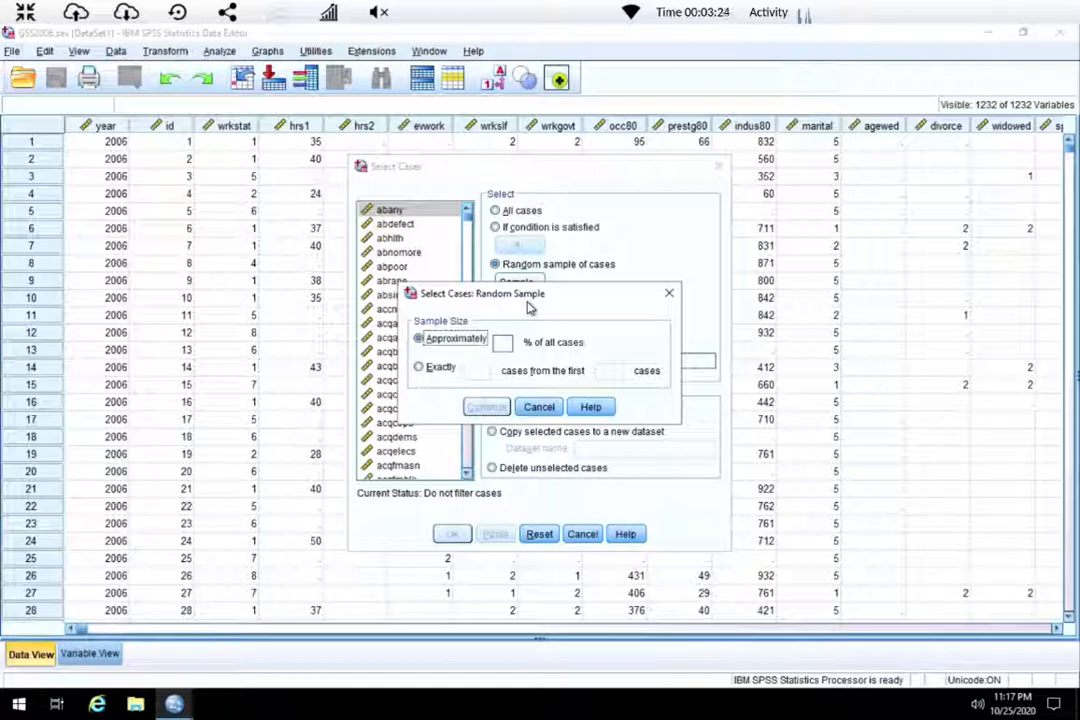
left_click(432, 370)
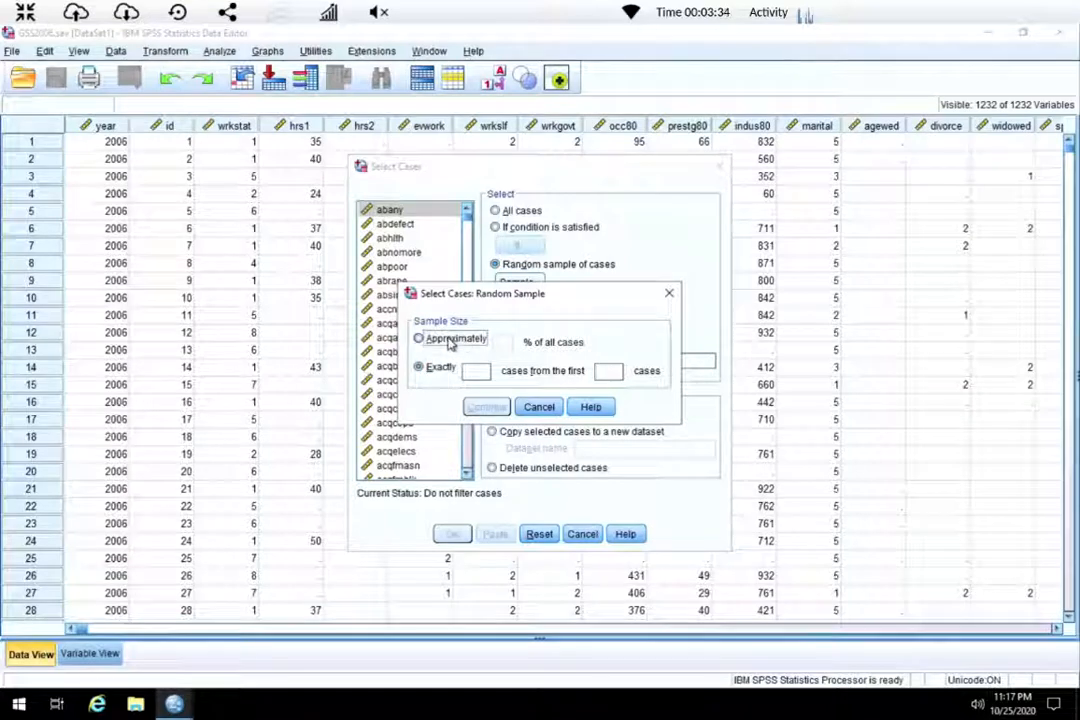
left_click(490, 342)
left_click(502, 342)
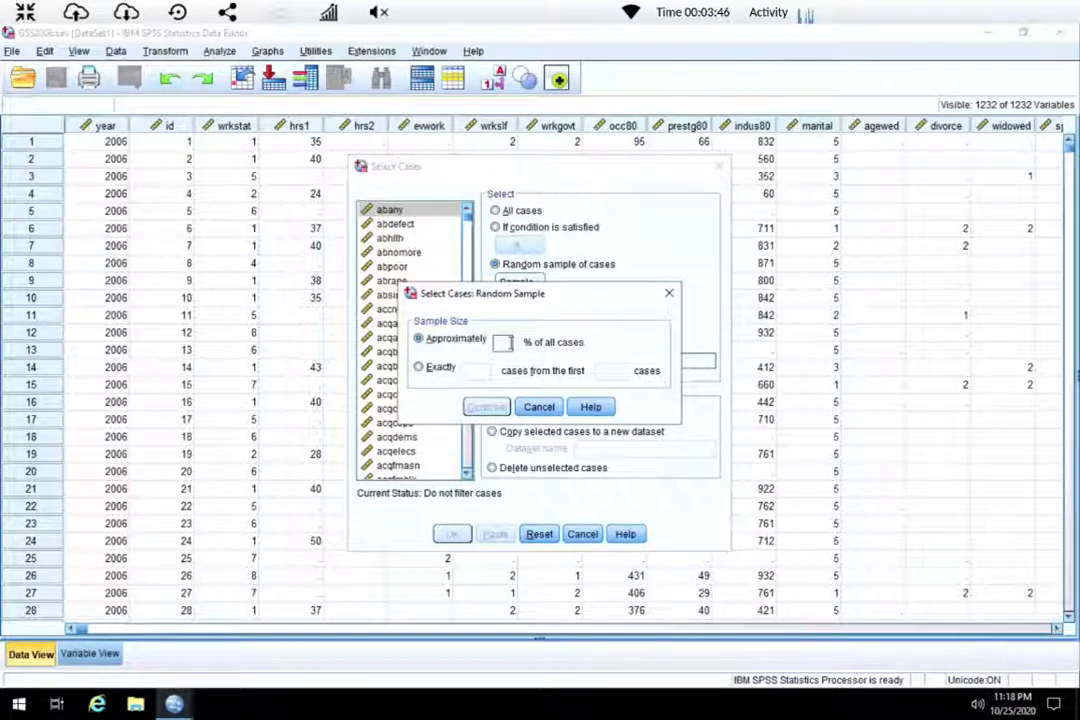
type("10")
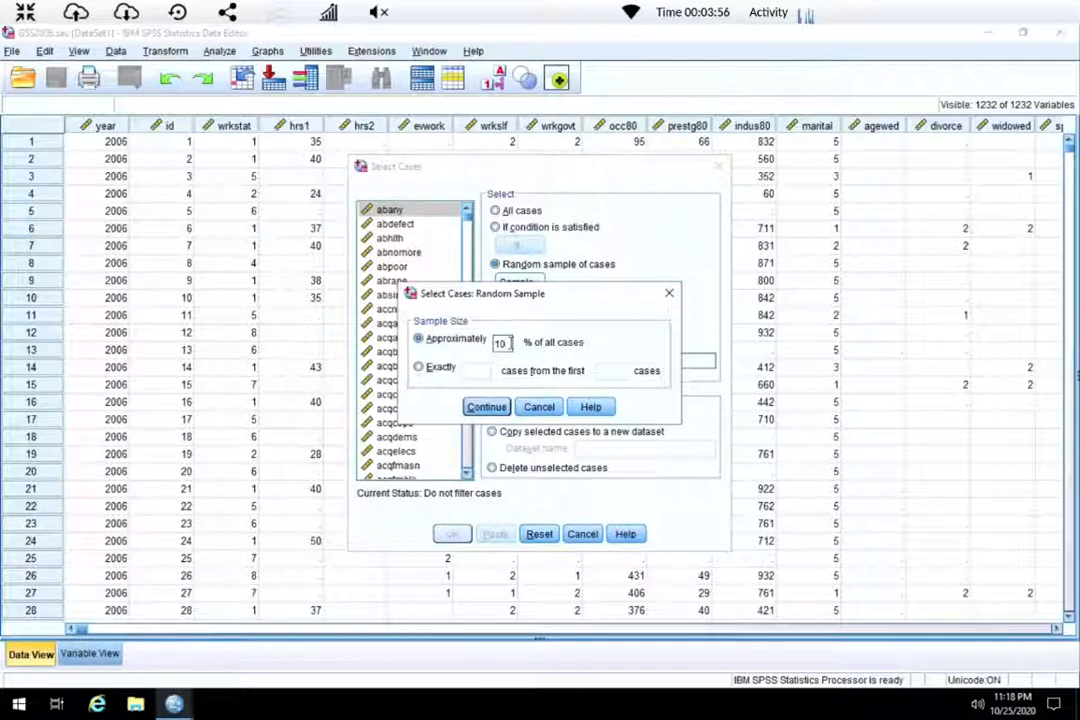
left_click(498, 408)
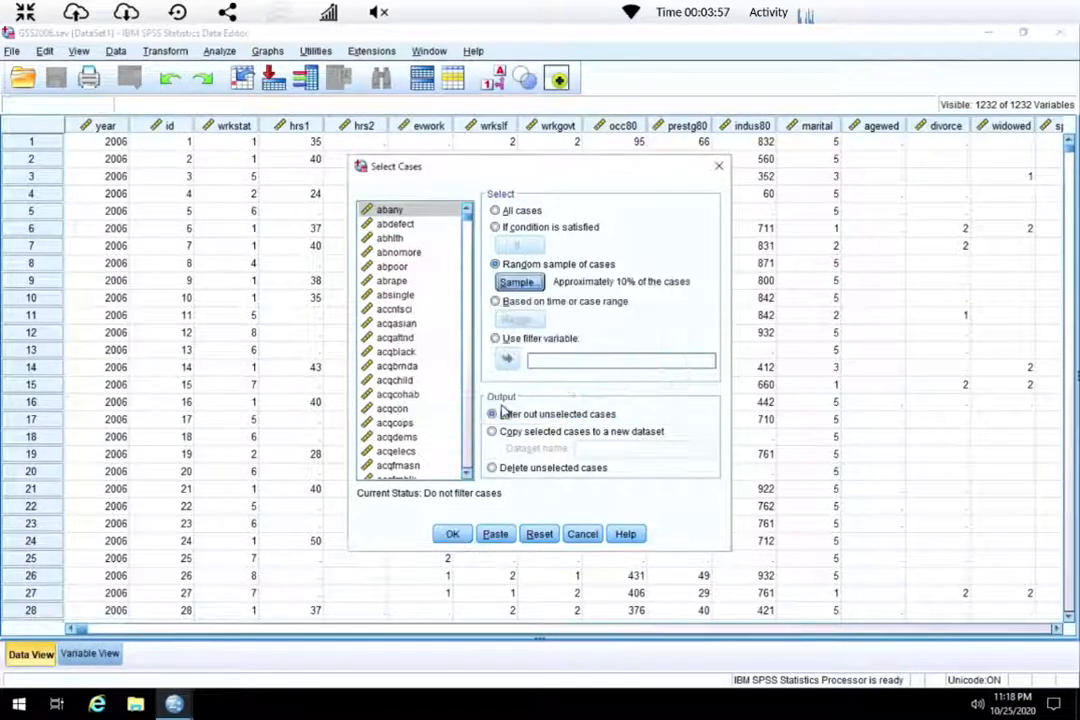
Paste the random sample selection as syntax, select all of it and run it.
left_click(496, 534)
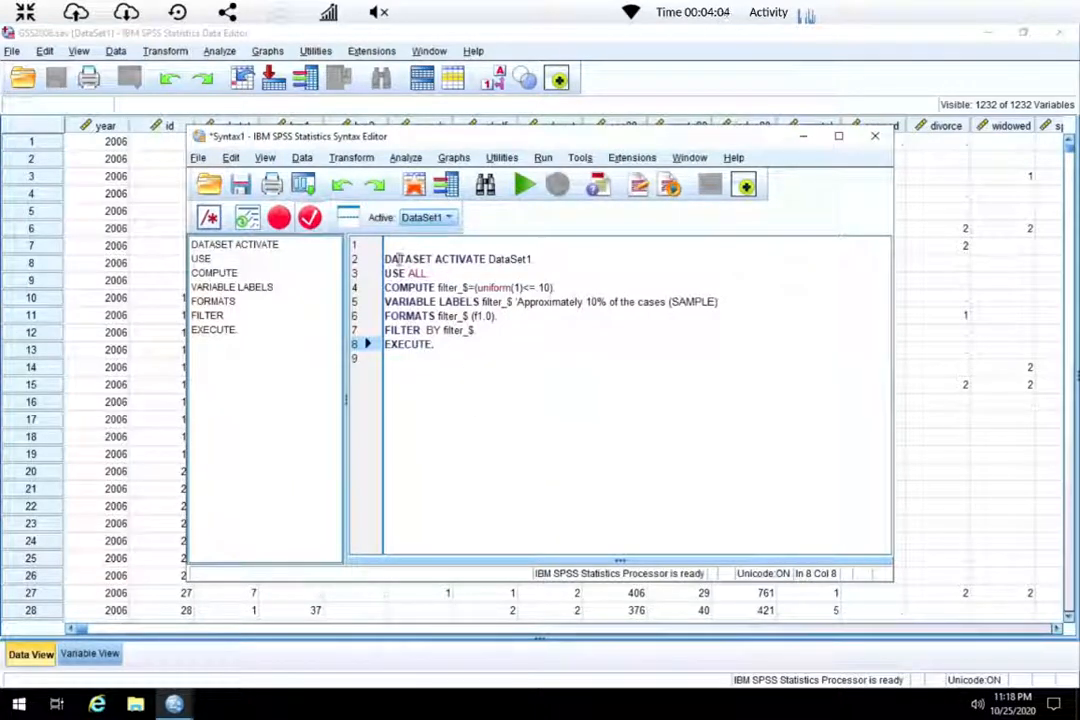
left_click_drag(384, 287, 384, 259)
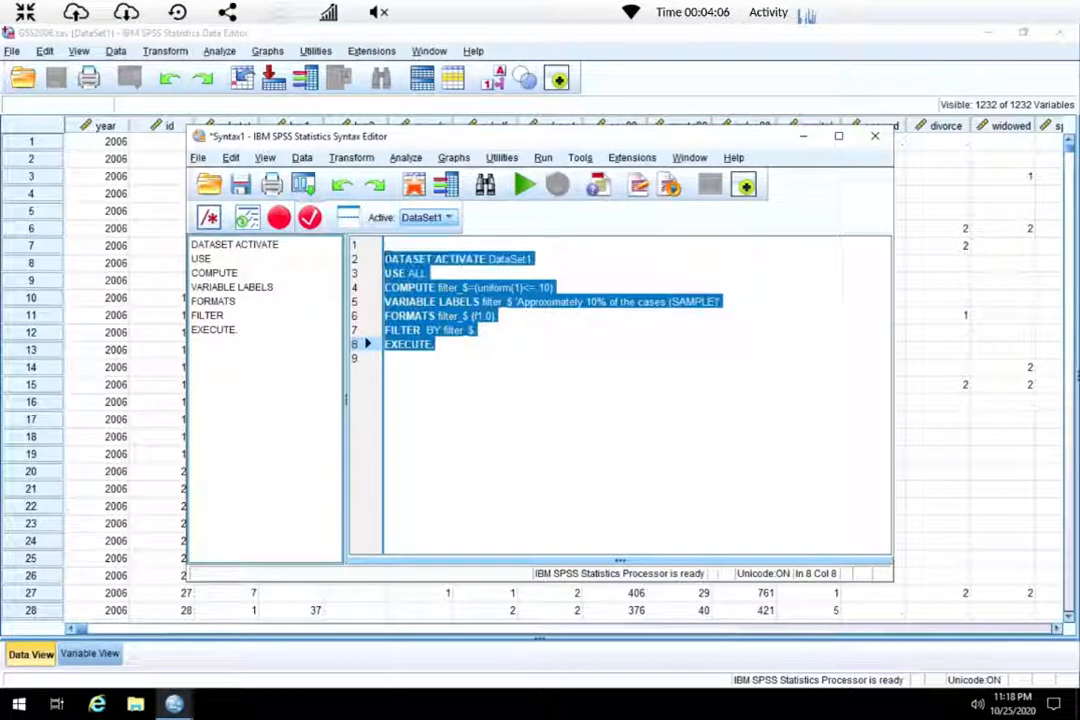
left_click(524, 185)
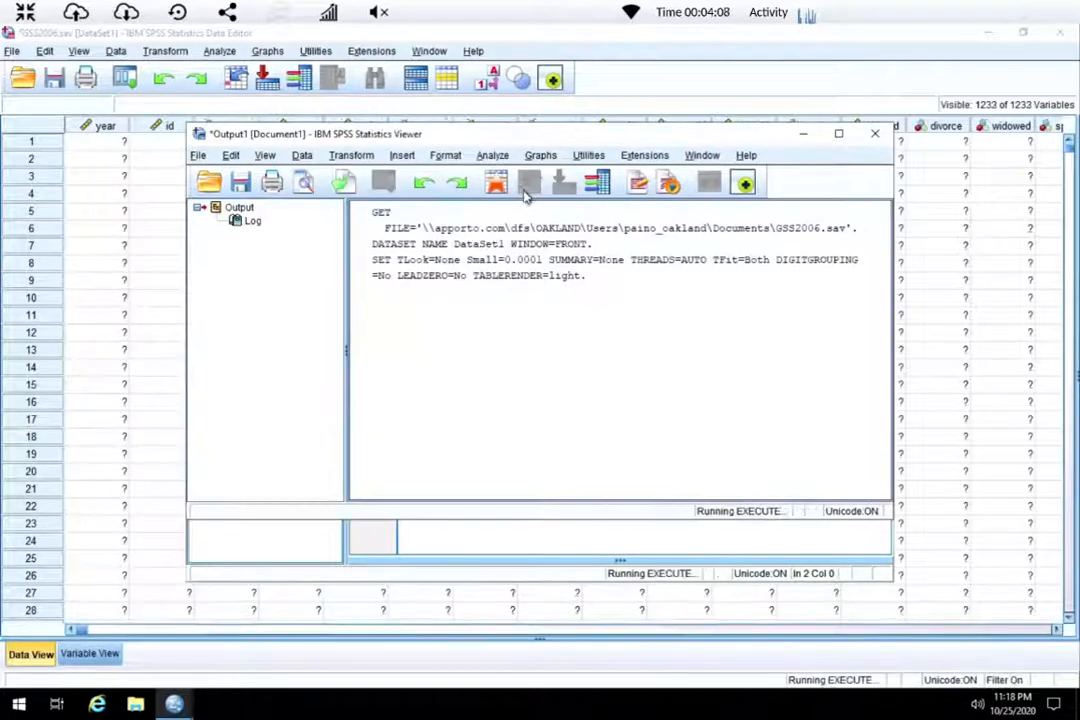
Review the executed filter commands in the output log and the filtered cases in the data editor.
left_click(838, 133)
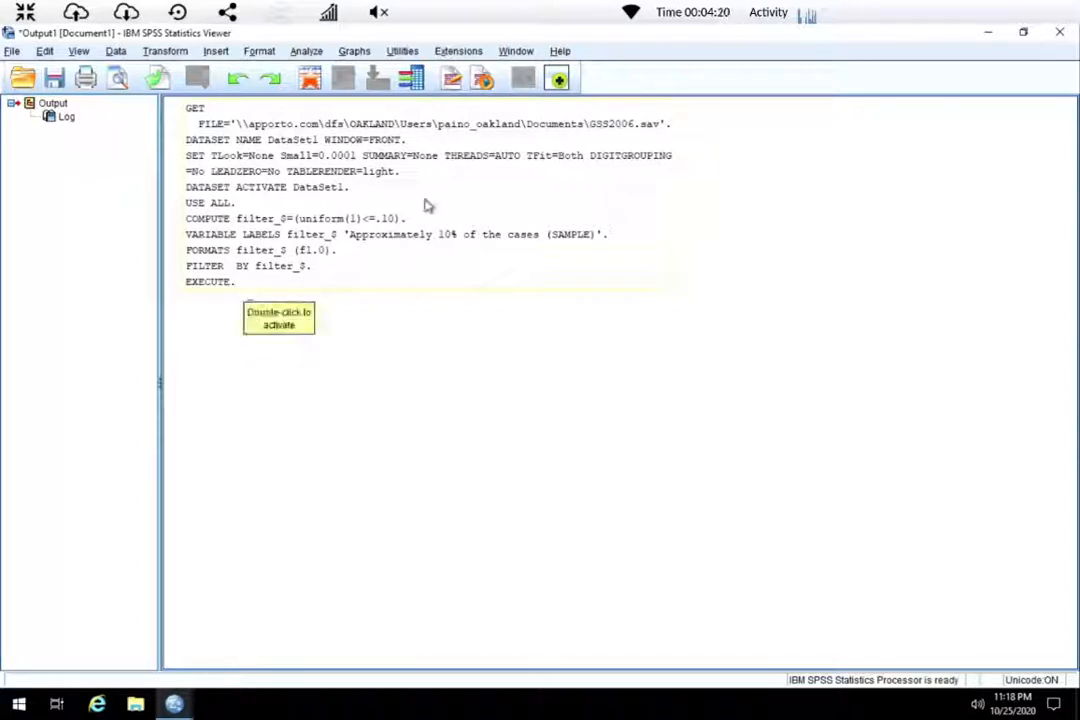
left_click(173, 704)
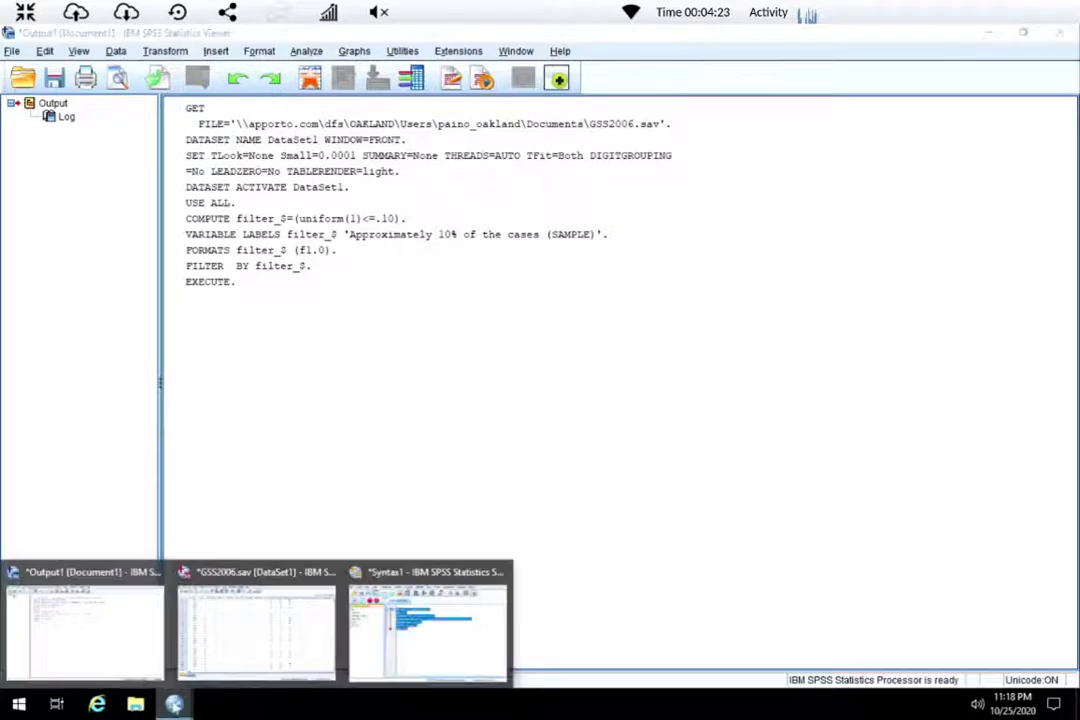
left_click(391, 583)
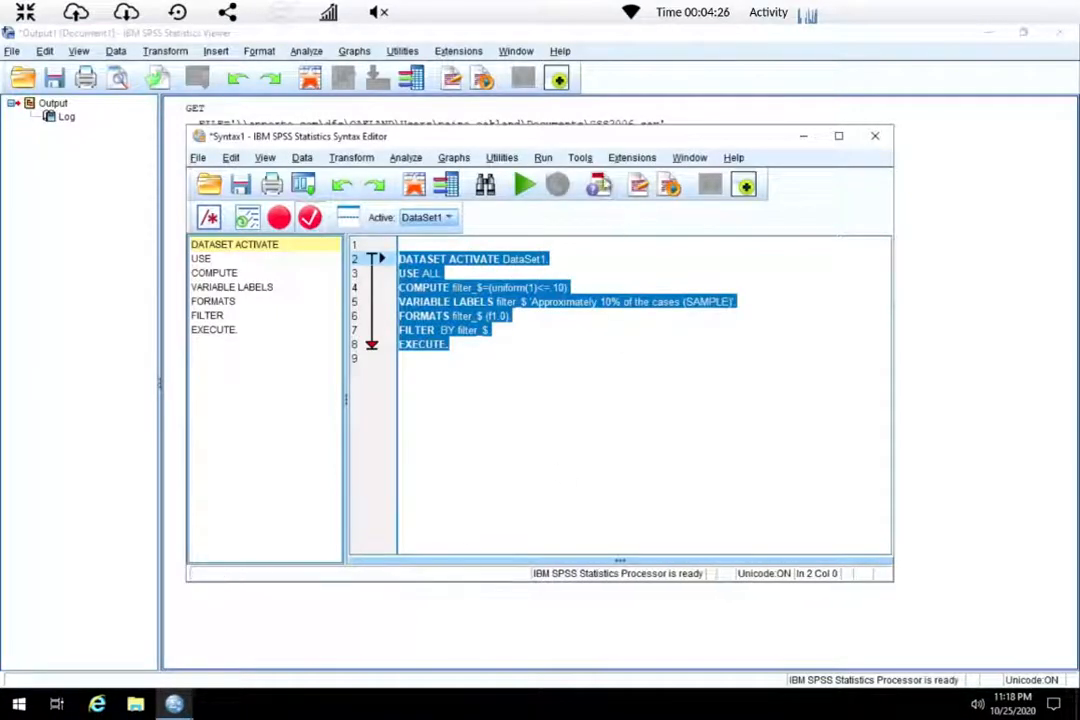
left_click_drag(604, 145, 800, 167)
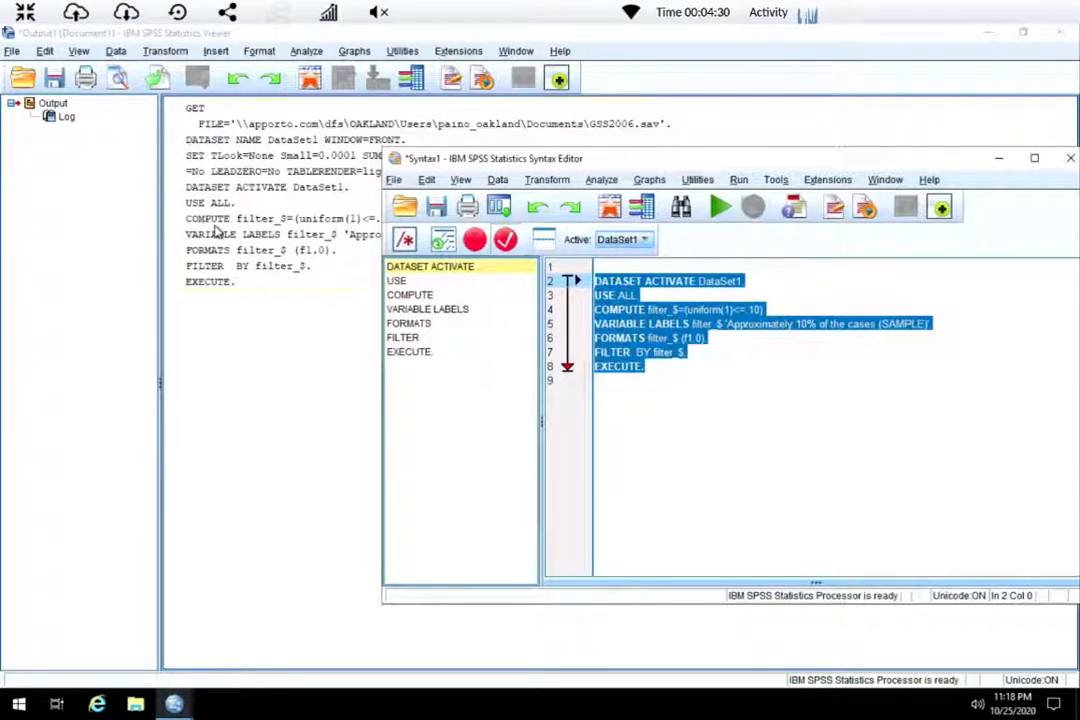
left_click(224, 336)
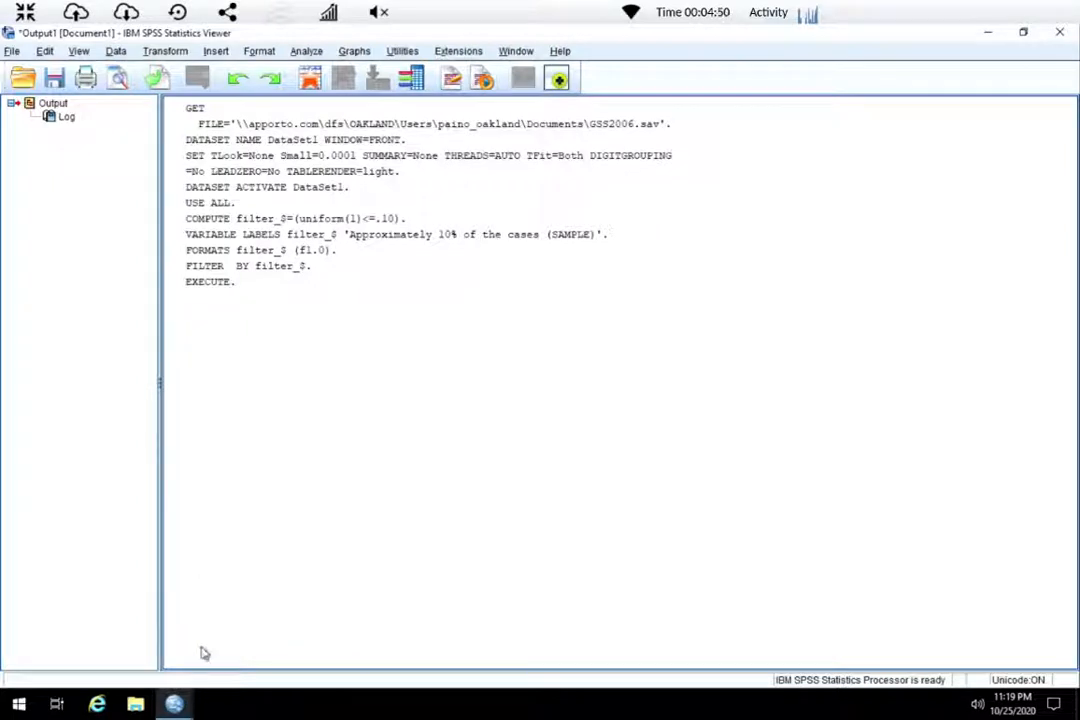
left_click(174, 704)
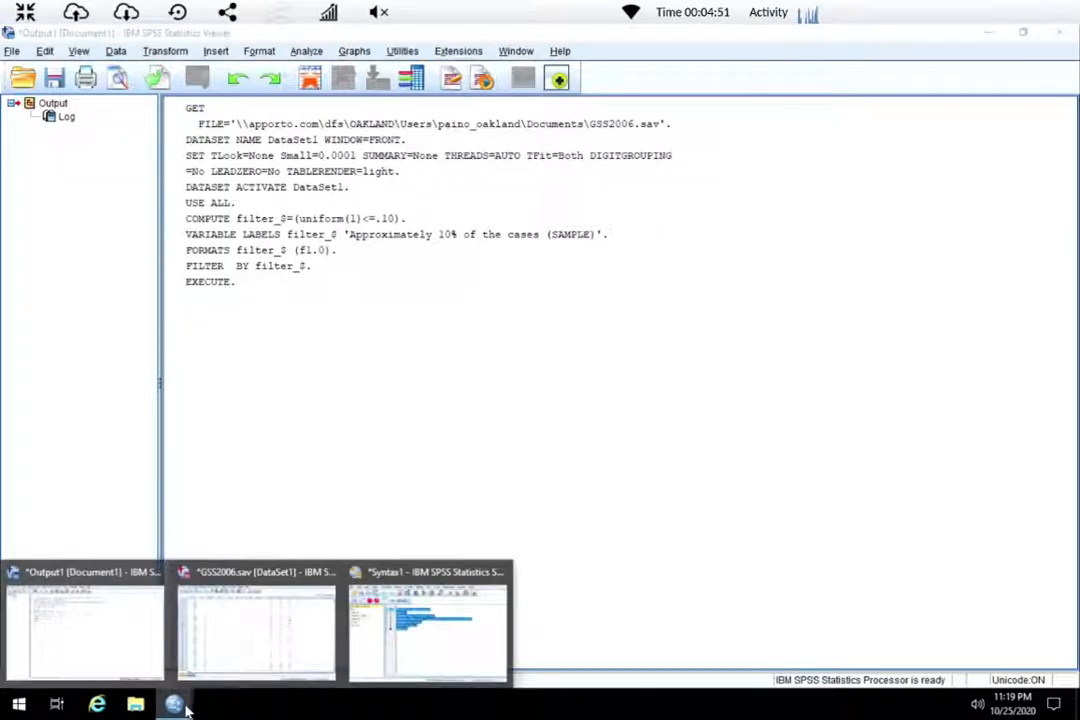
left_click(247, 585)
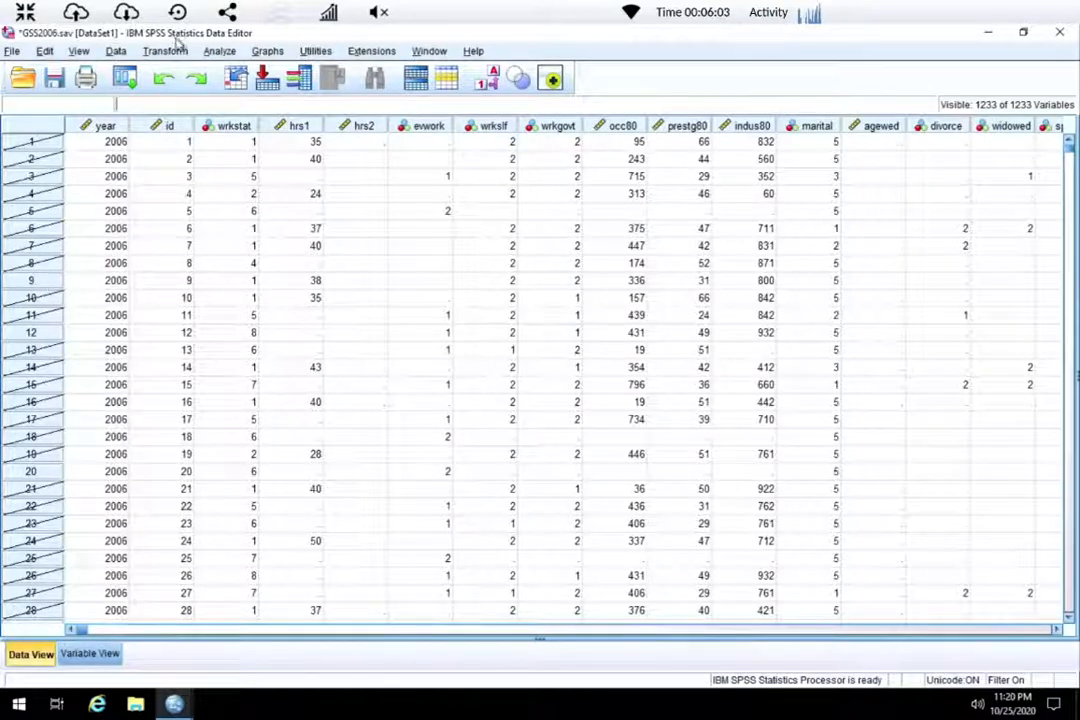
Open Frequencies and add the variables educ and sibs.
left_click(217, 51)
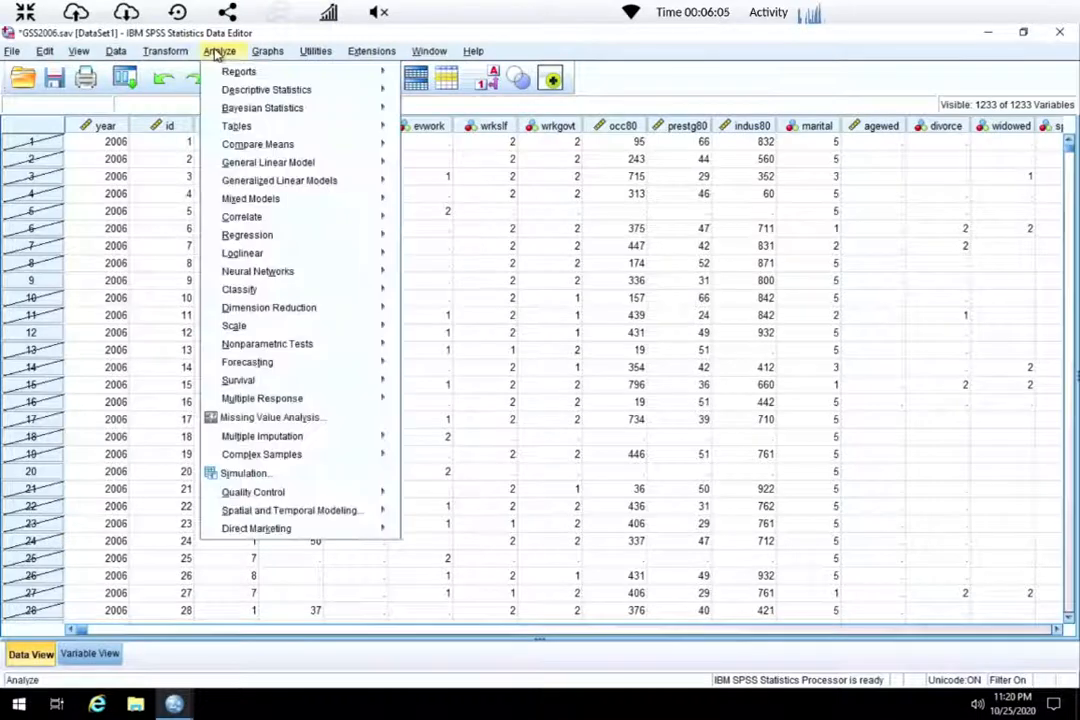
mouse_move(280, 93)
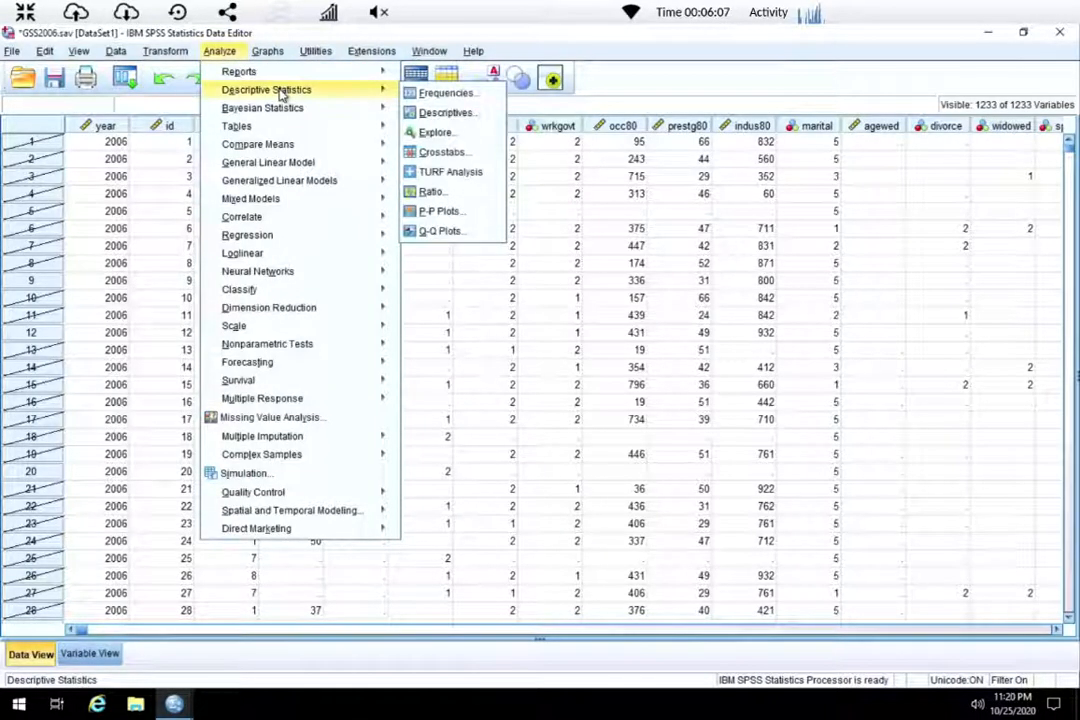
left_click(435, 92)
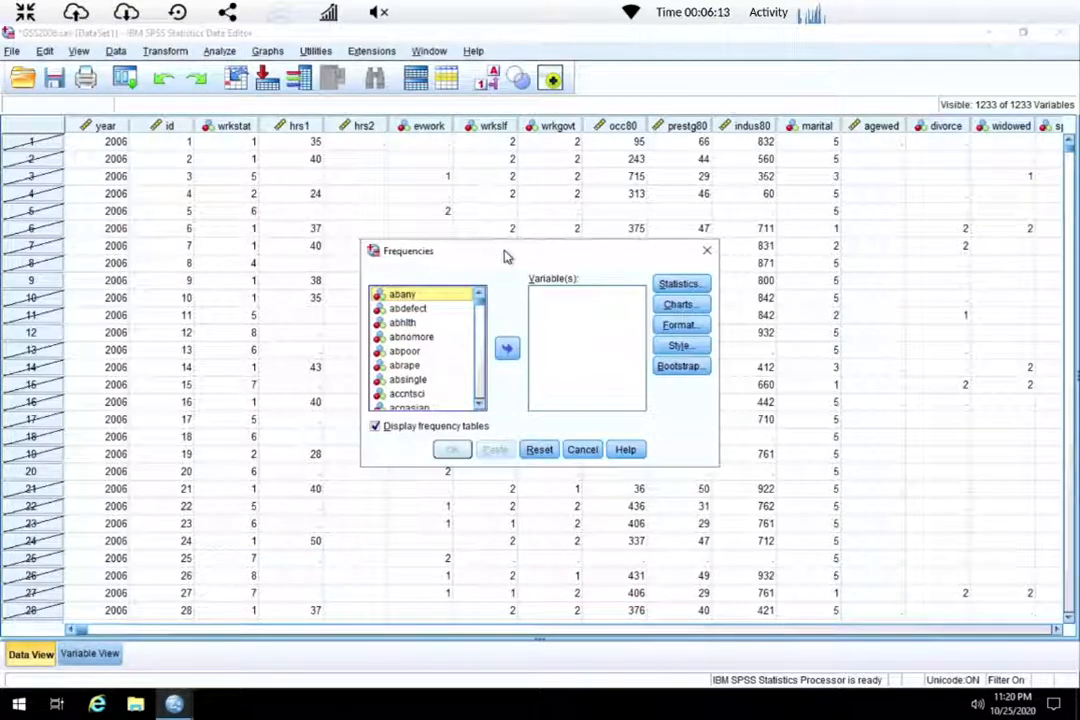
type("educ")
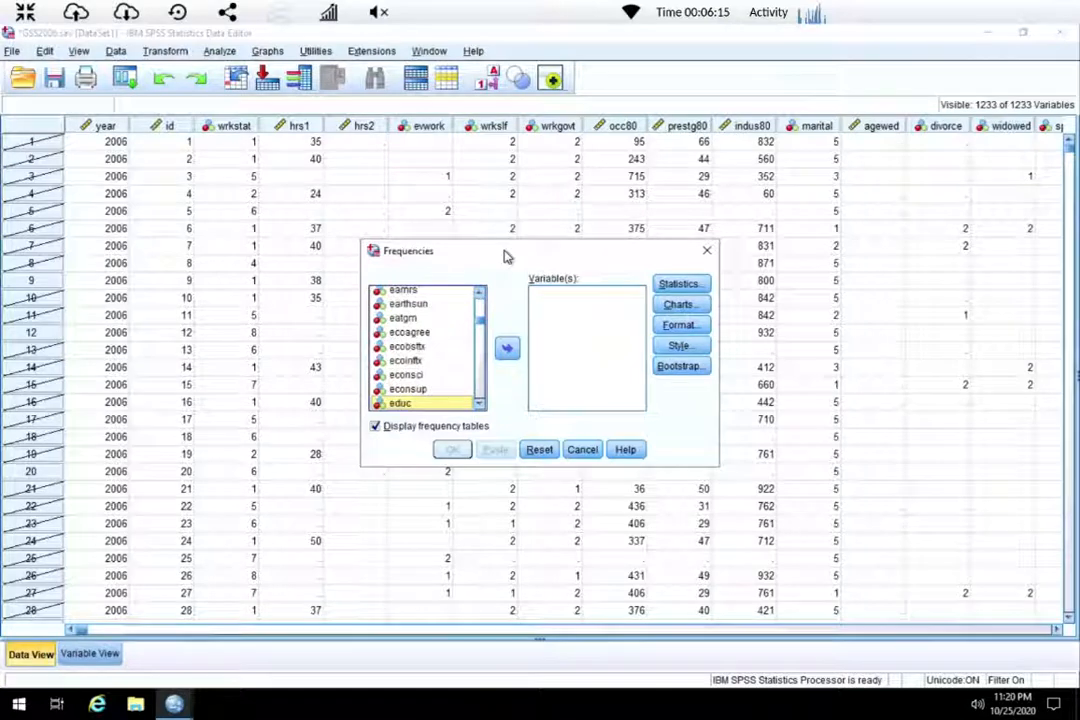
left_click(506, 352)
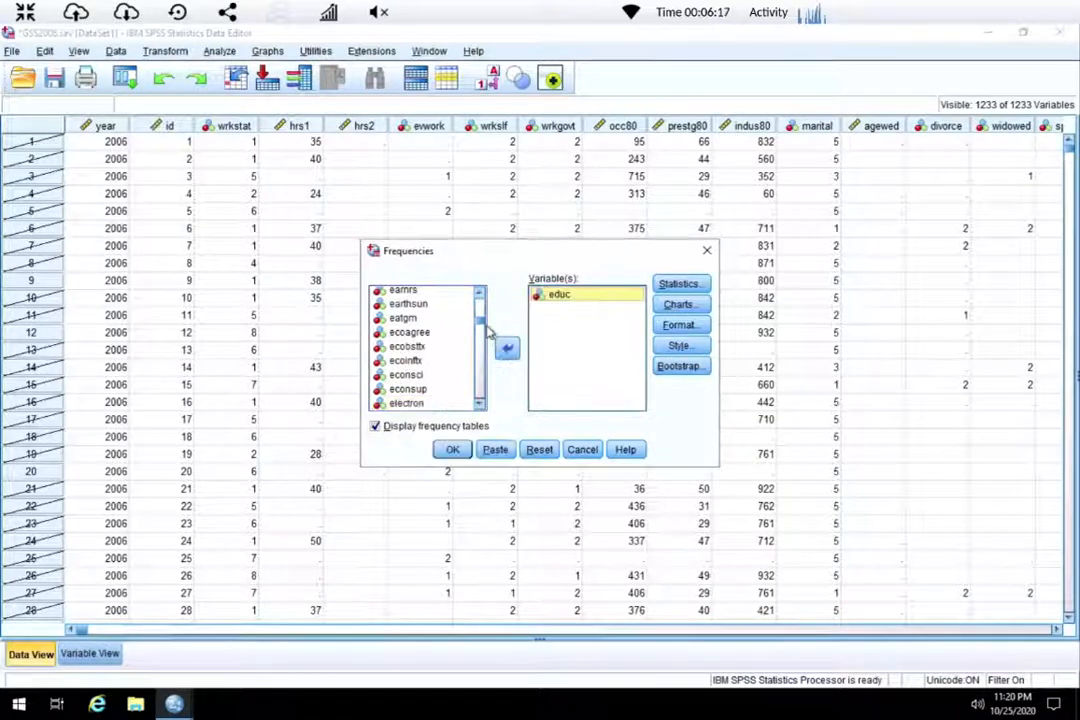
left_click(431, 309)
type("sibs")
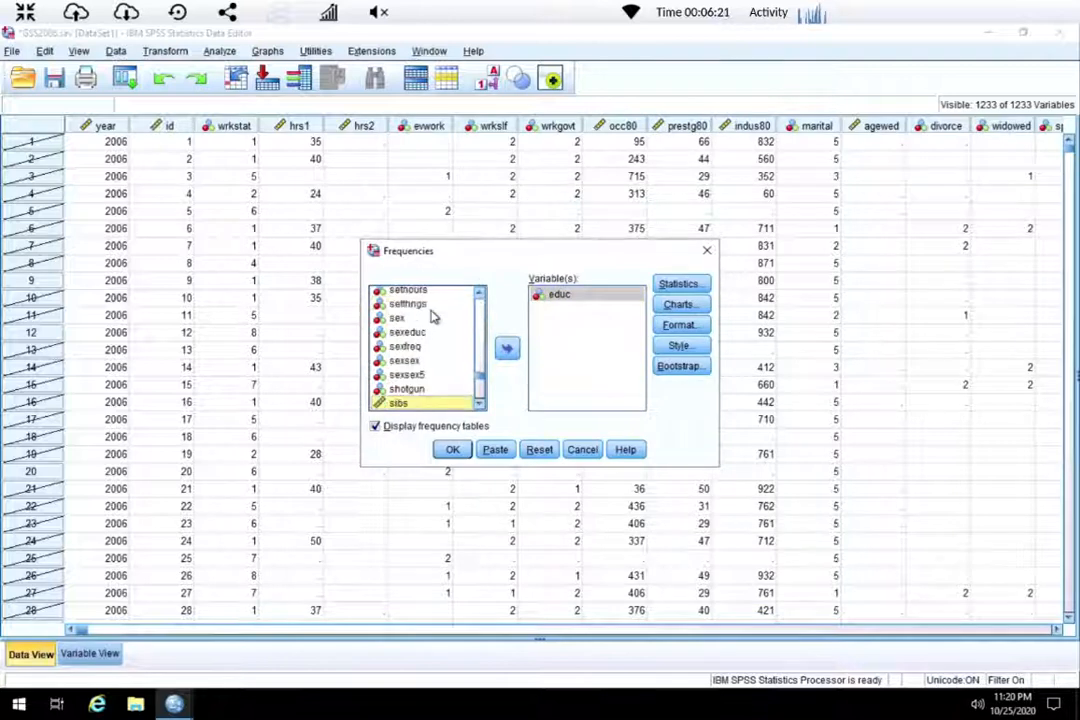
left_click(507, 349)
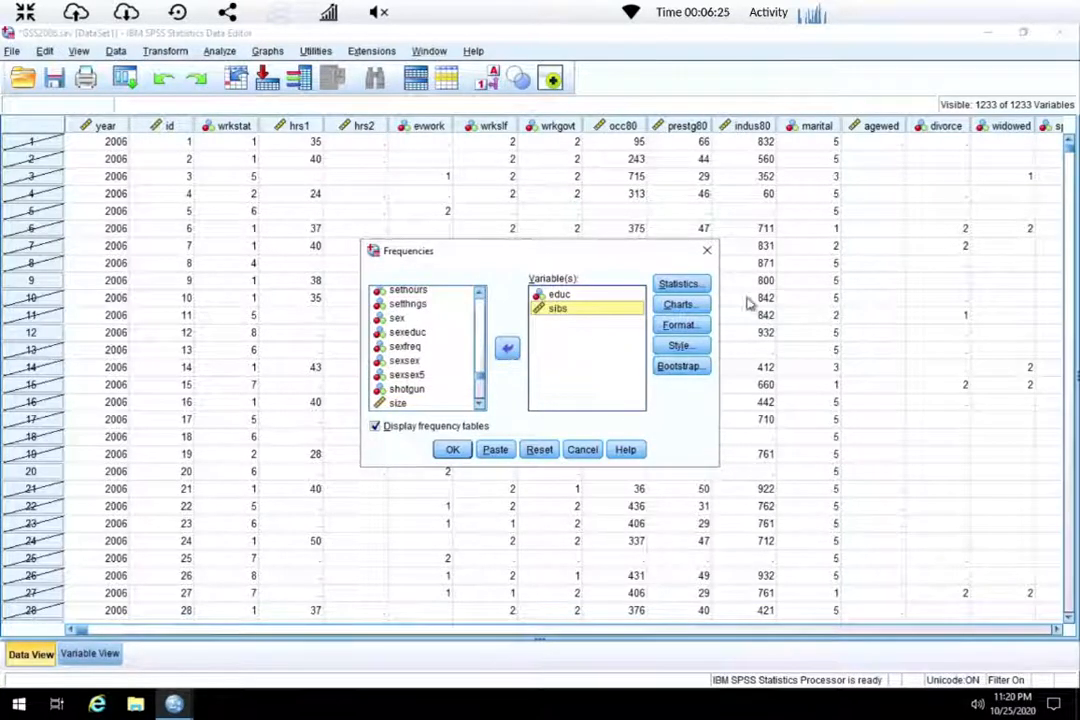
Request mean, standard deviation, minimum and maximum statistics for the frequencies.
left_click(694, 286)
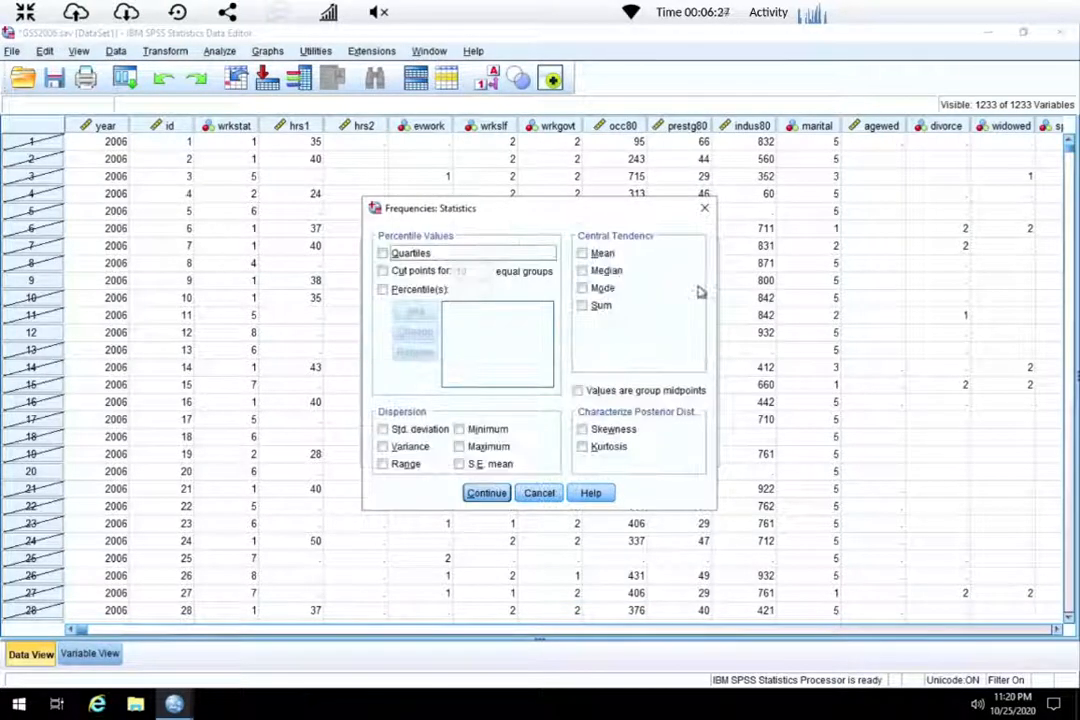
left_click(601, 256)
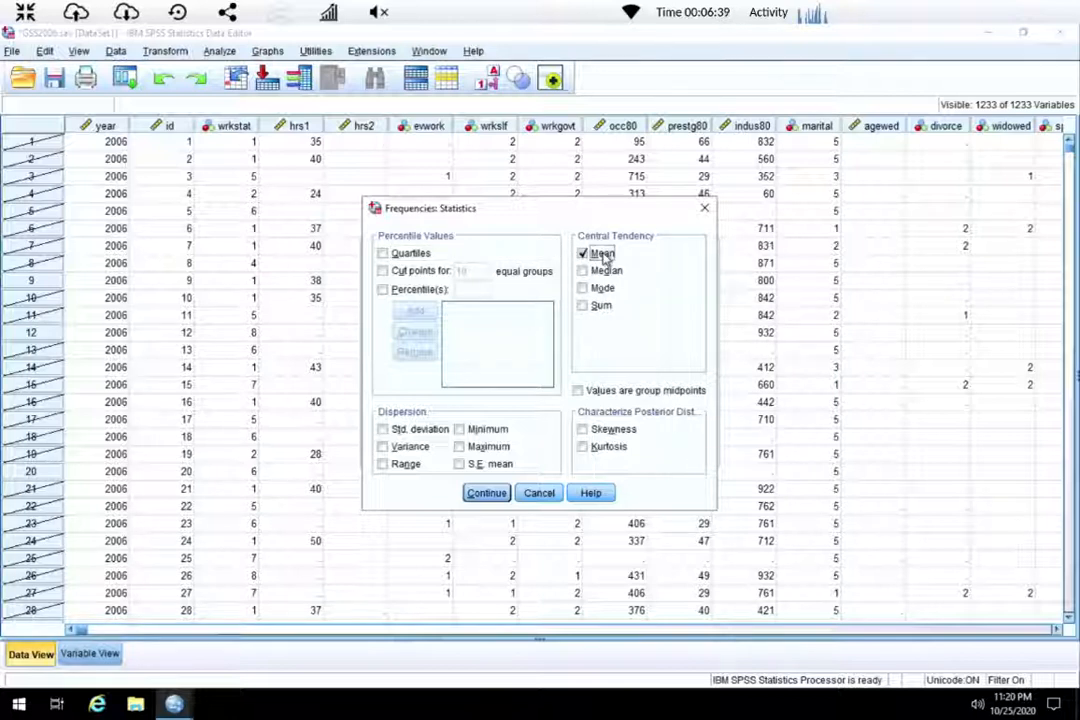
left_click(420, 429)
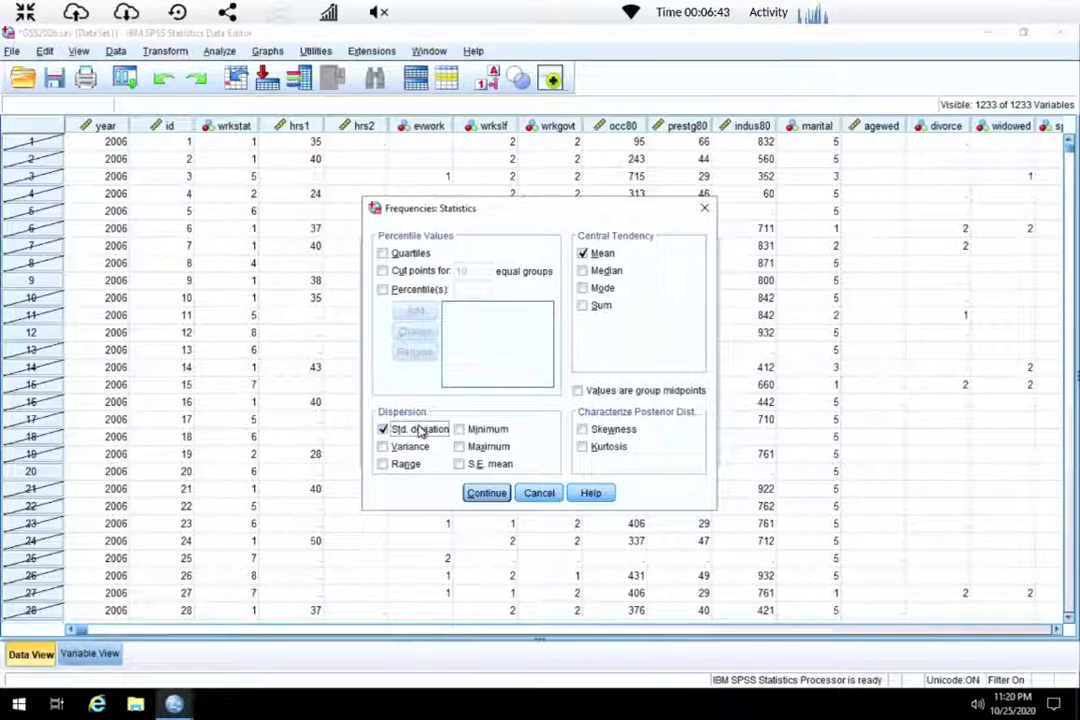
left_click(481, 446)
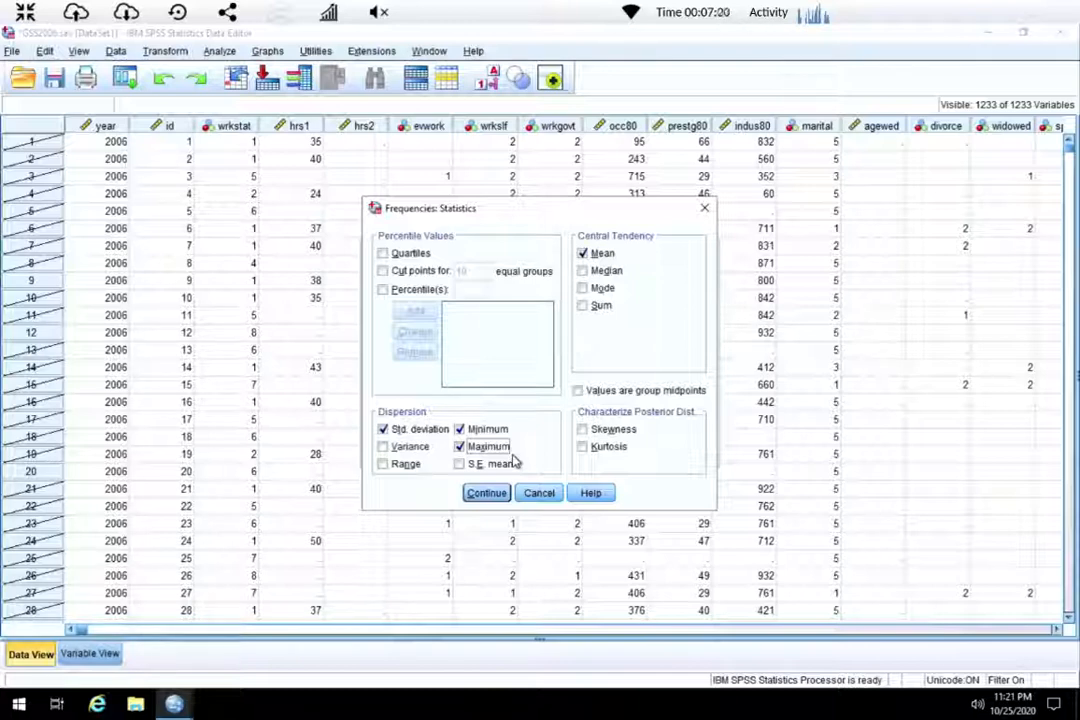
left_click(477, 493)
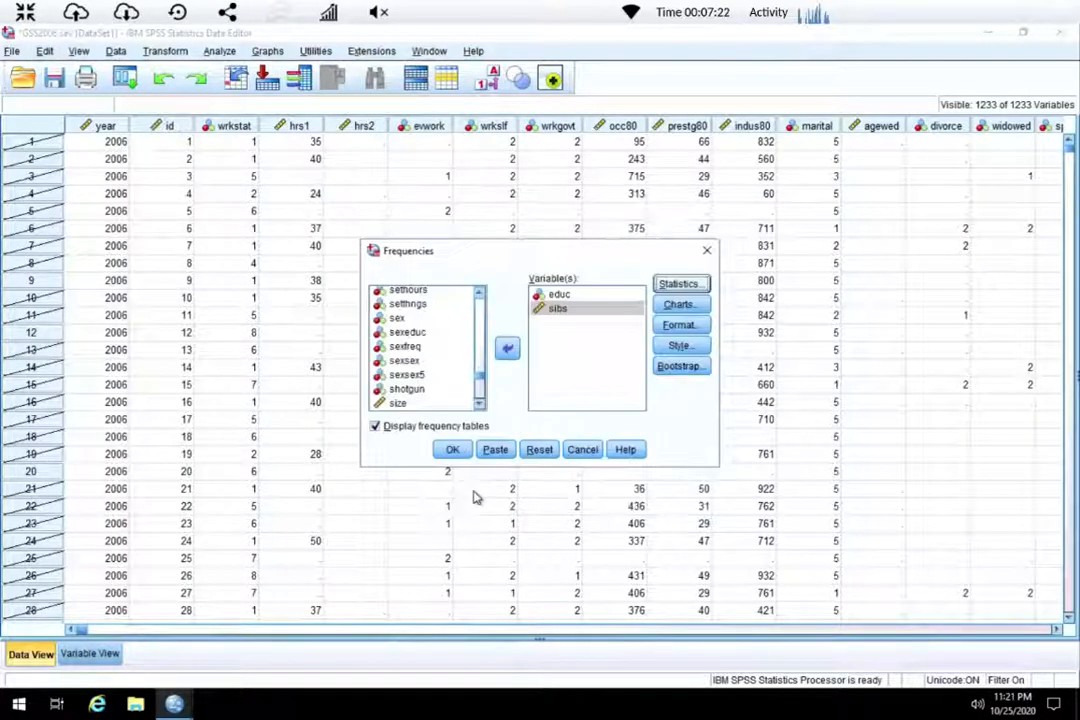
Paste the Frequencies command into the syntax, select the FREQUENCIES block and run it.
left_click(489, 449)
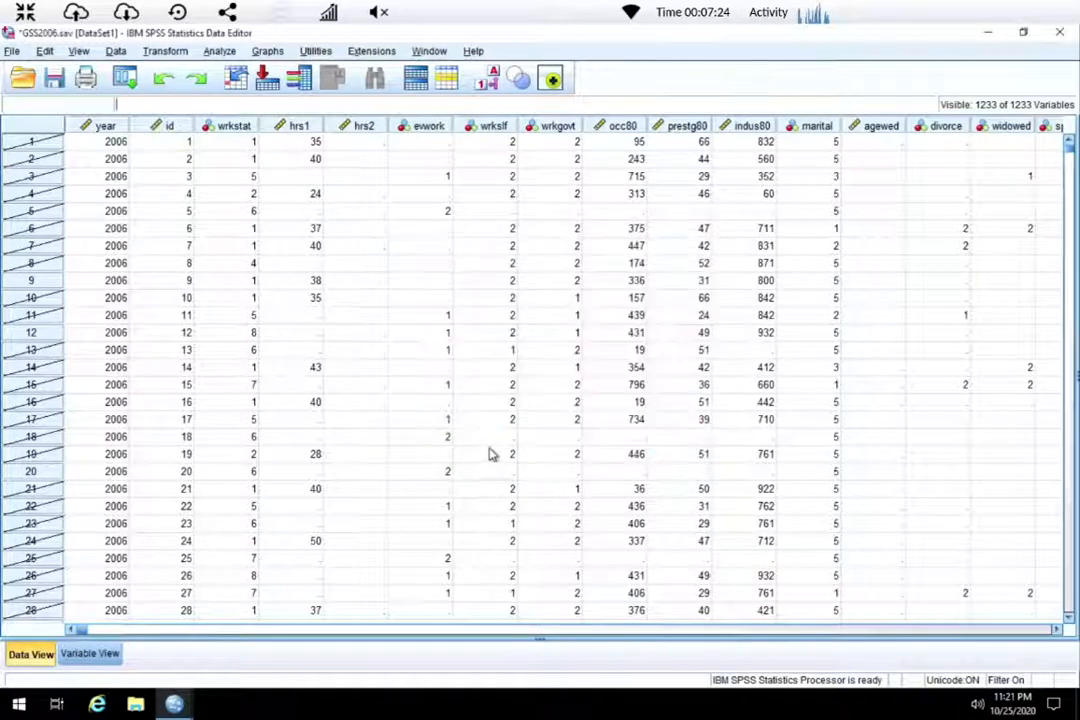
left_click(174, 704)
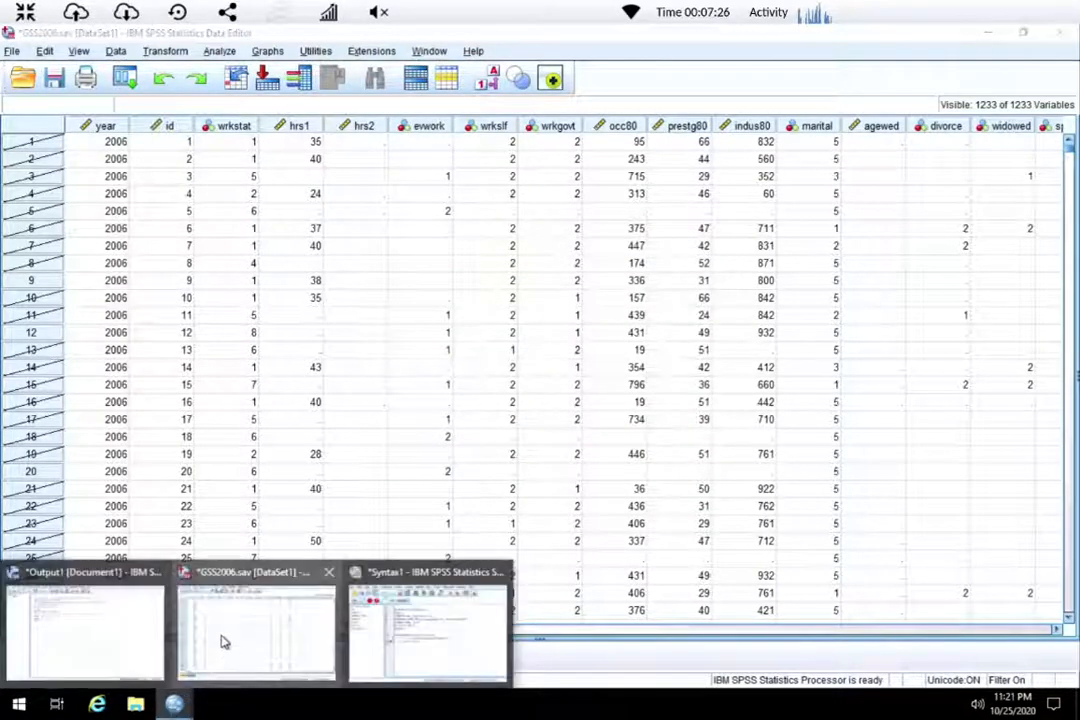
left_click(435, 600)
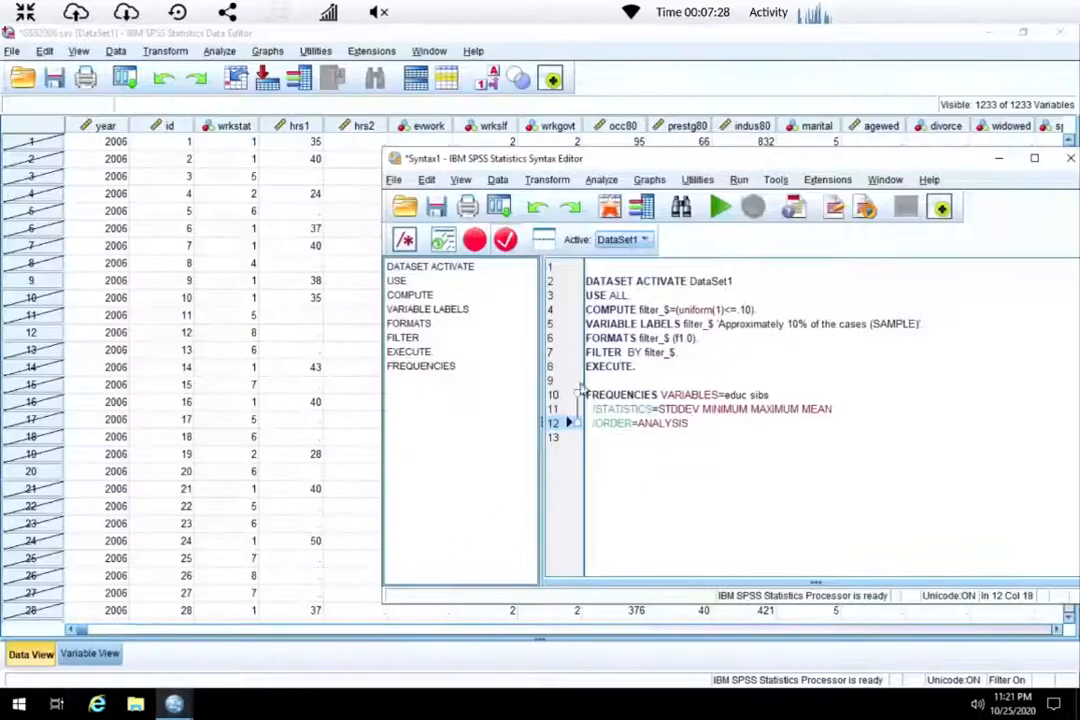
left_click_drag(692, 425, 585, 395)
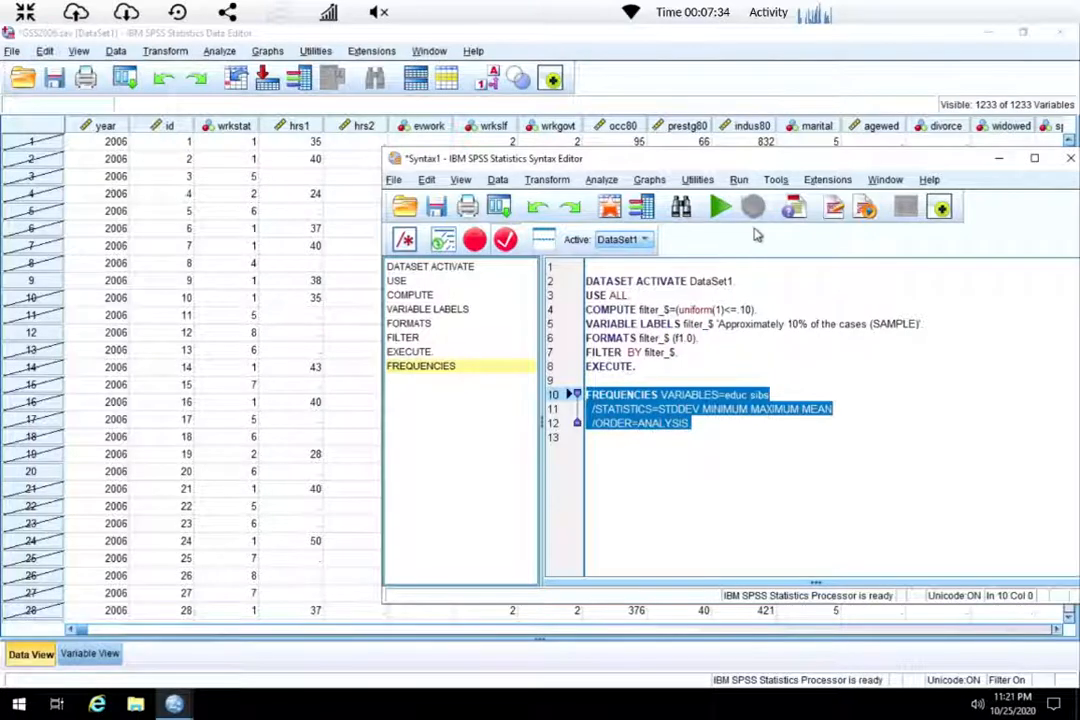
left_click(724, 208)
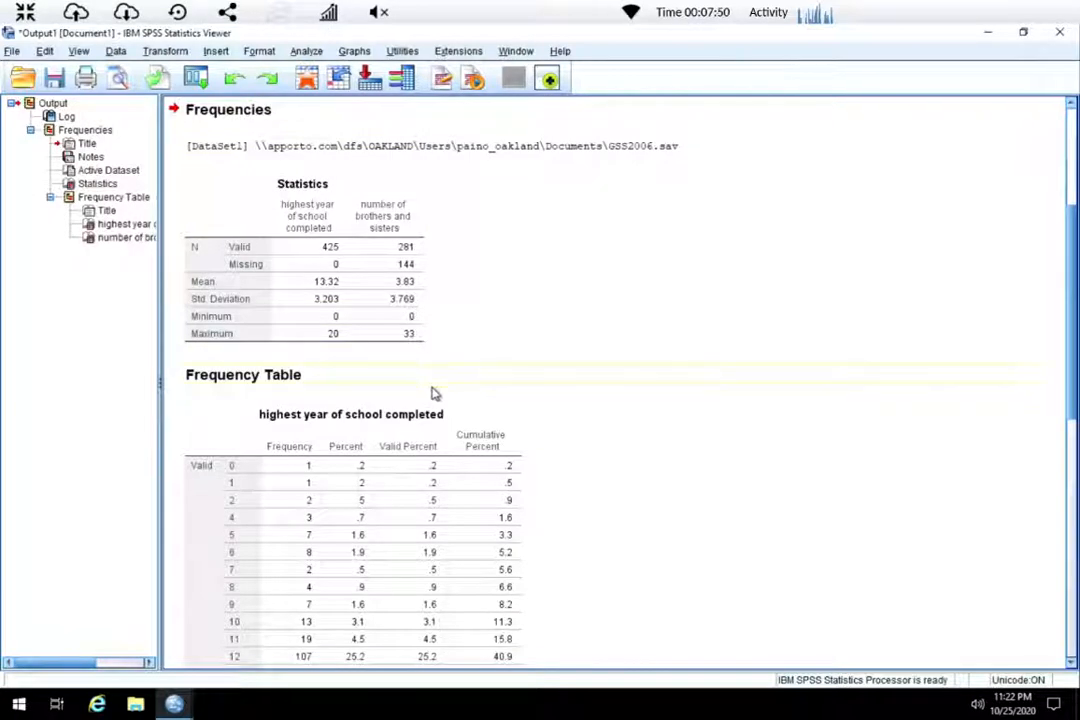
Review the Statistics table and the frequency tables for educ and sibs in the output.
left_click(452, 452)
scroll(480, 580, "down", 5)
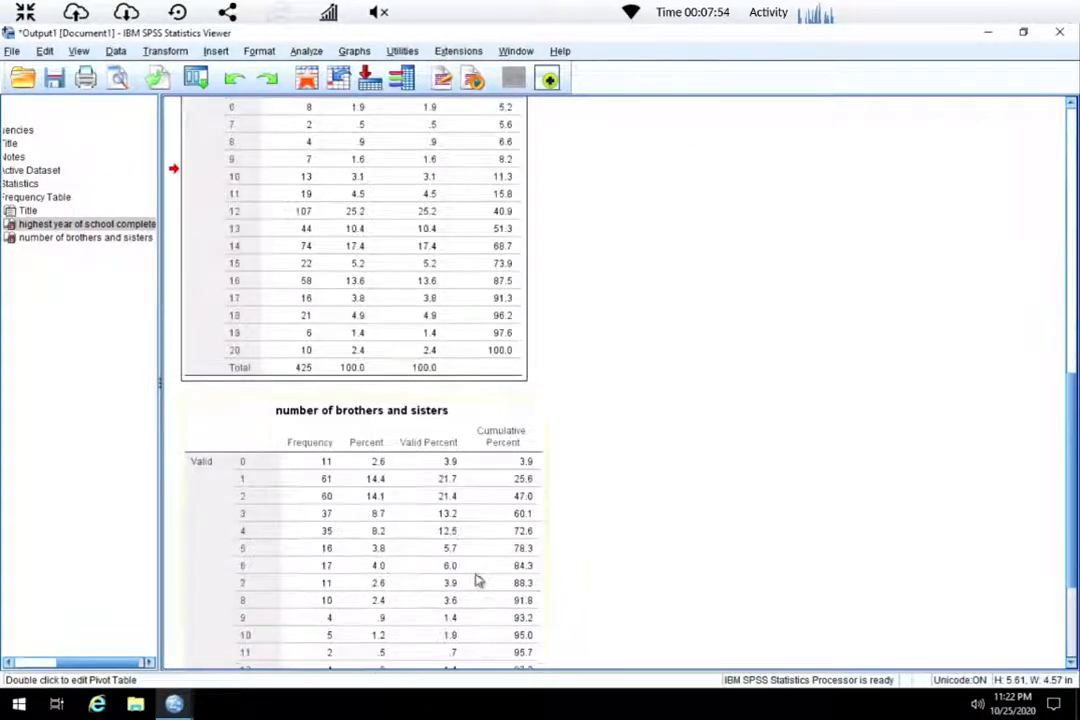
scroll(432, 455, "down", 1)
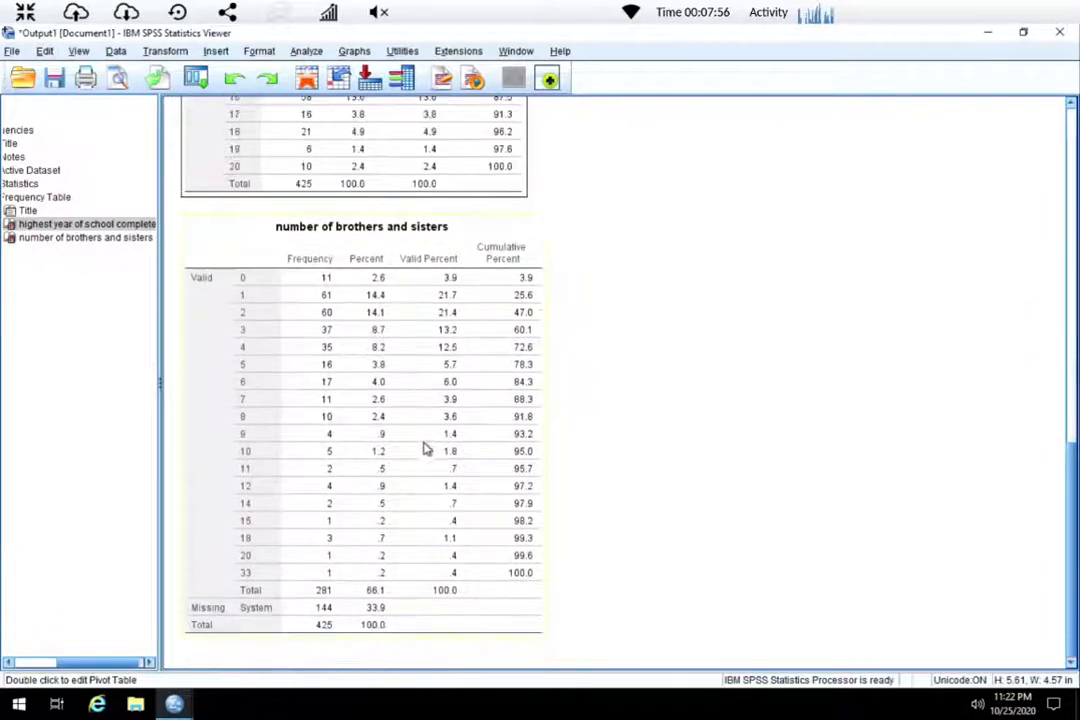
scroll(430, 456, "up", 8)
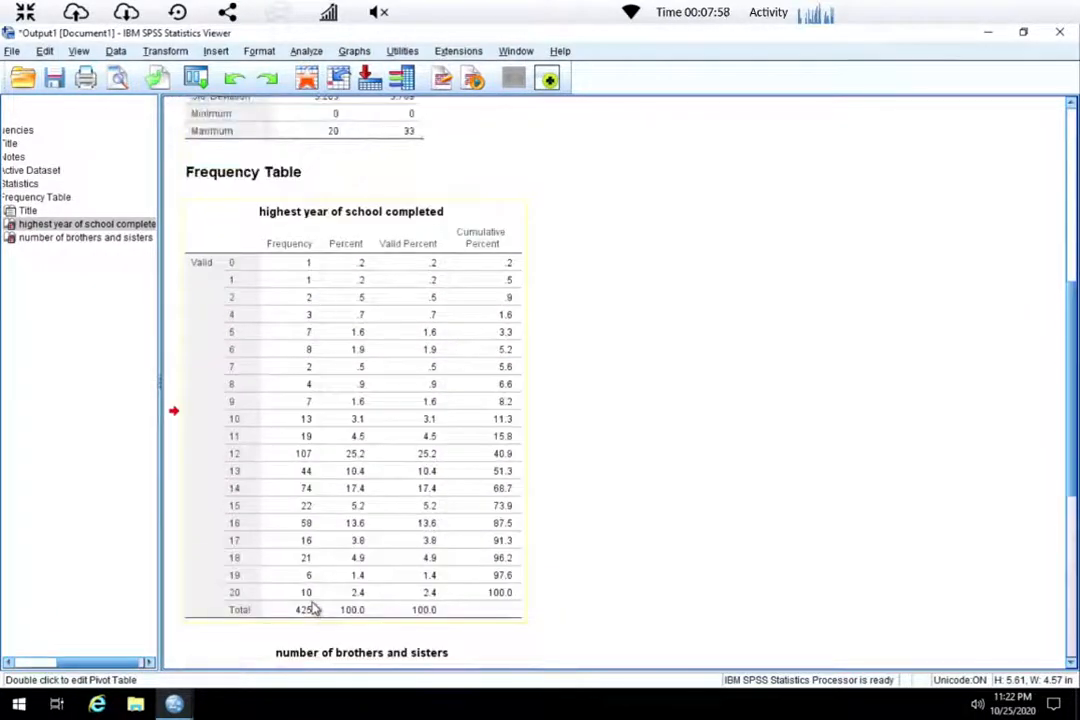
scroll(313, 608, "down", 6)
scroll(317, 598, "down", 2)
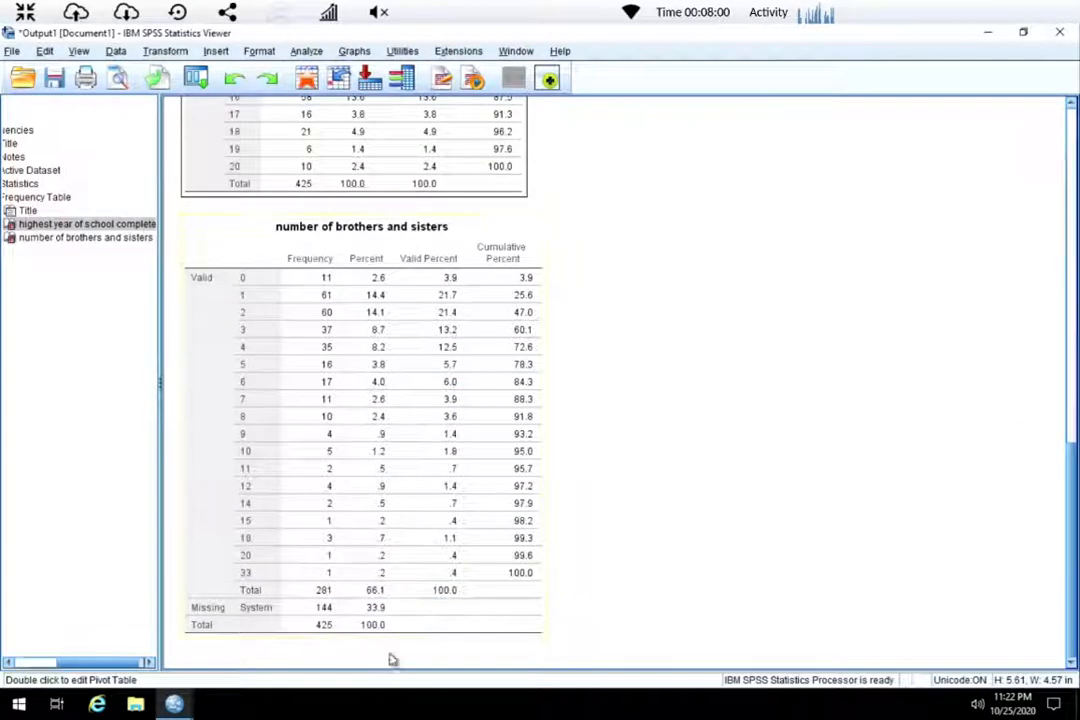
scroll(441, 585, "up", 10)
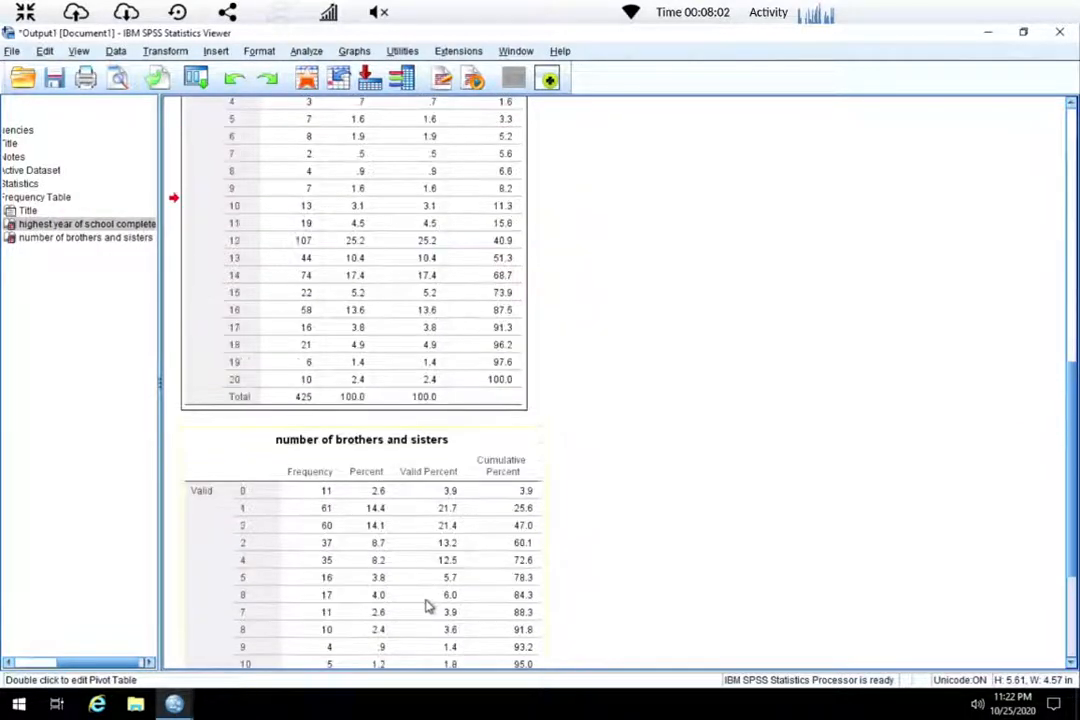
scroll(428, 610, "up", 4)
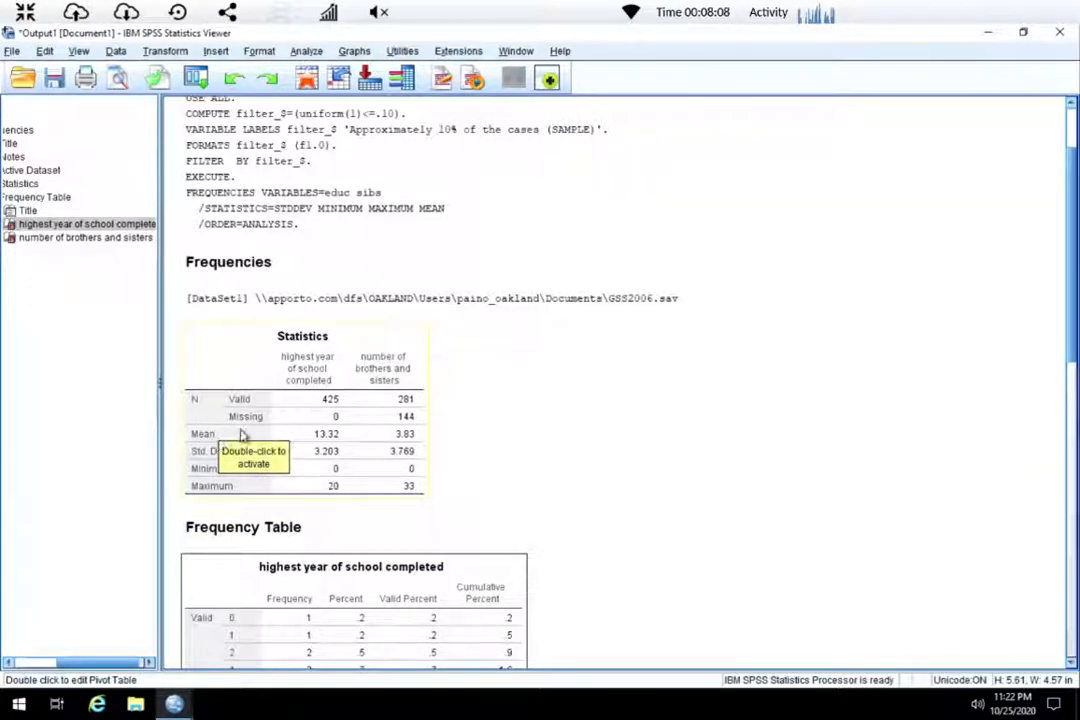
left_click(335, 440)
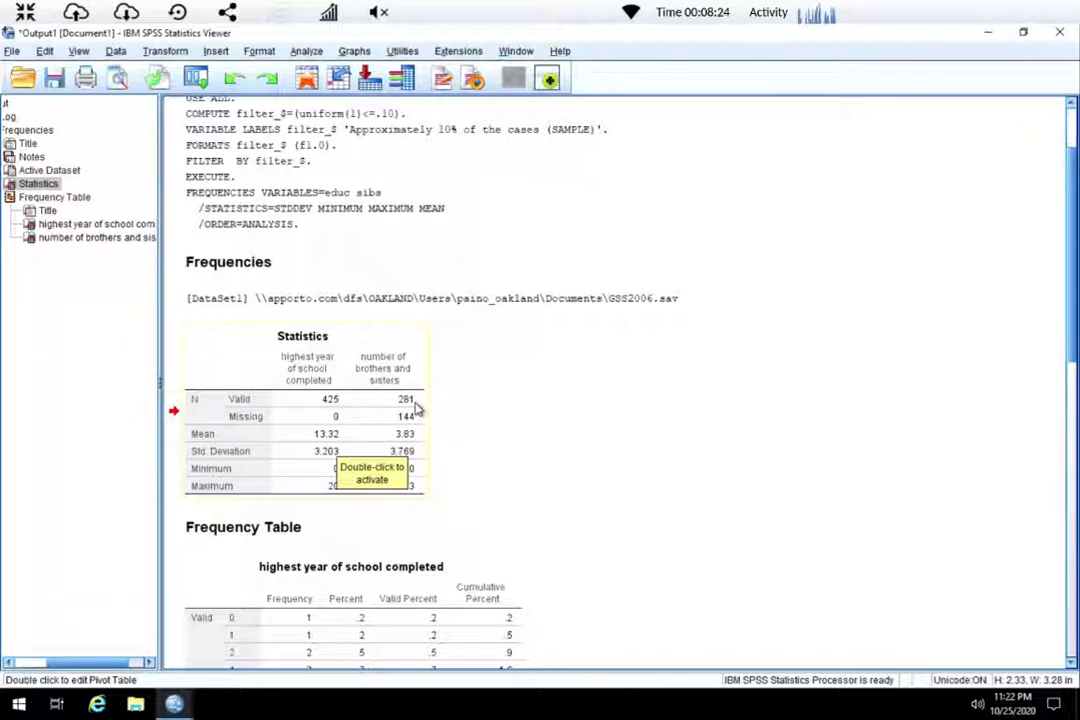
left_click(463, 443)
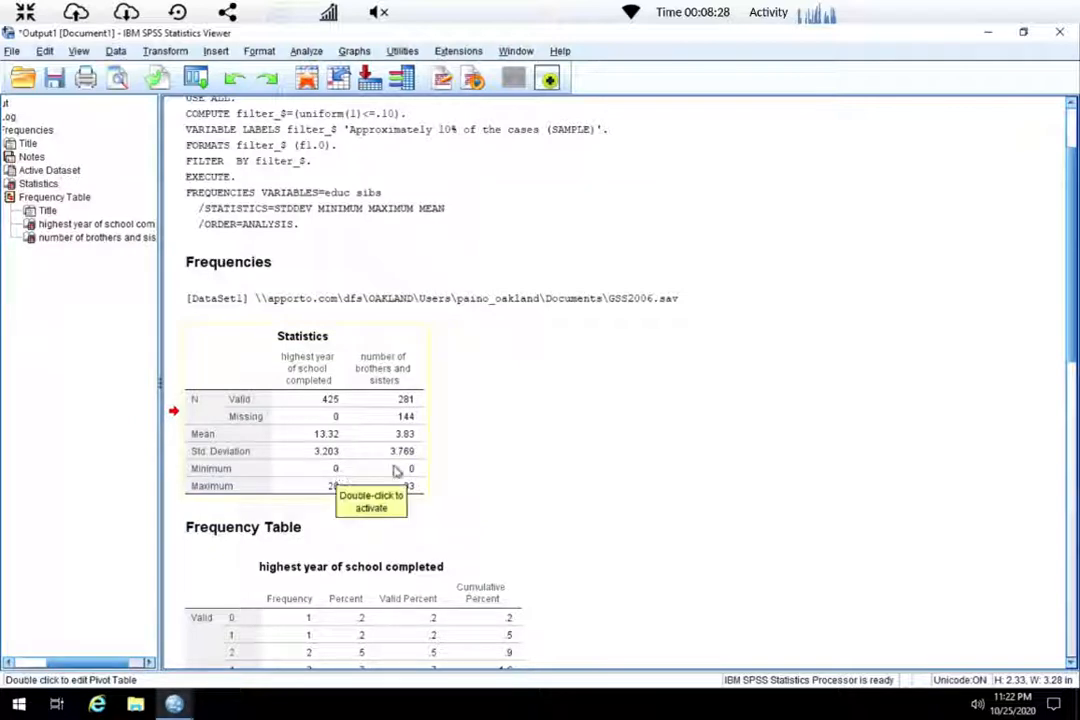
left_click(329, 492)
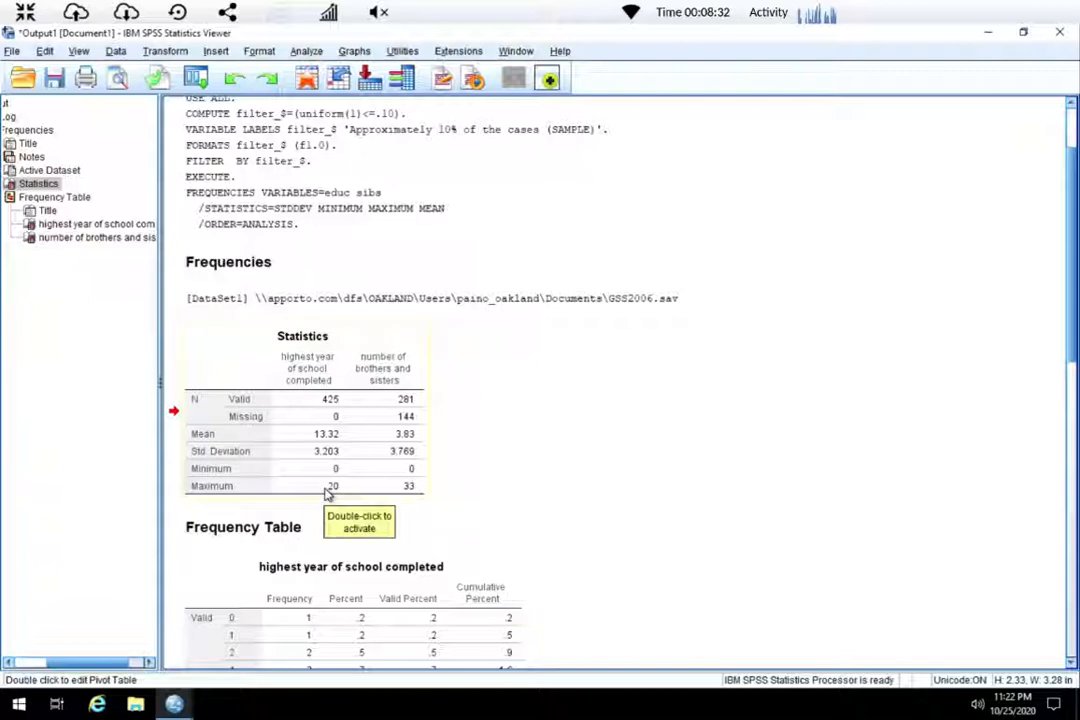
left_click(409, 488)
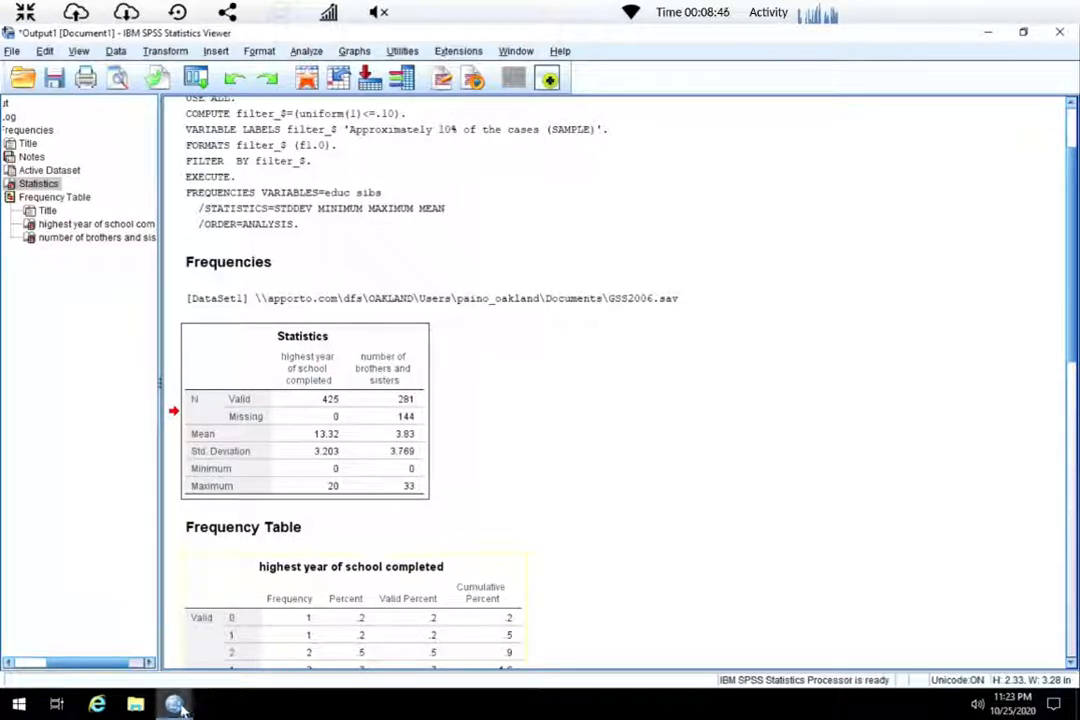
Switch to the syntax editor, set an approximately 25% random sample in Select Cases and paste the filter commands into the syntax.
mouse_move(176, 707)
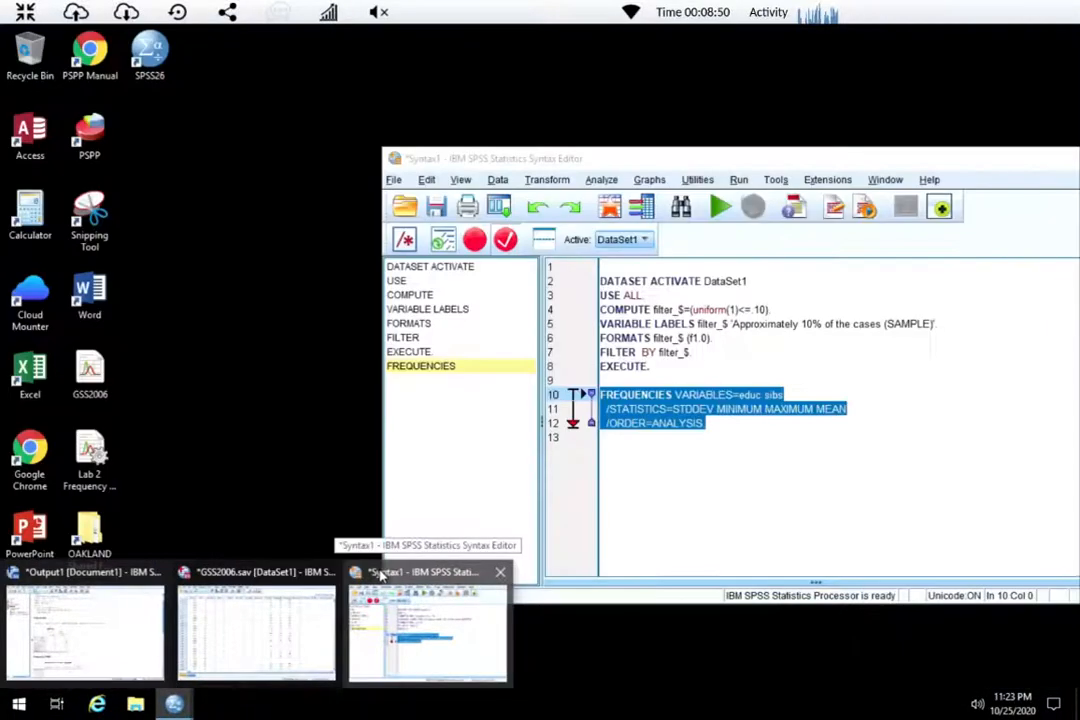
left_click(380, 573)
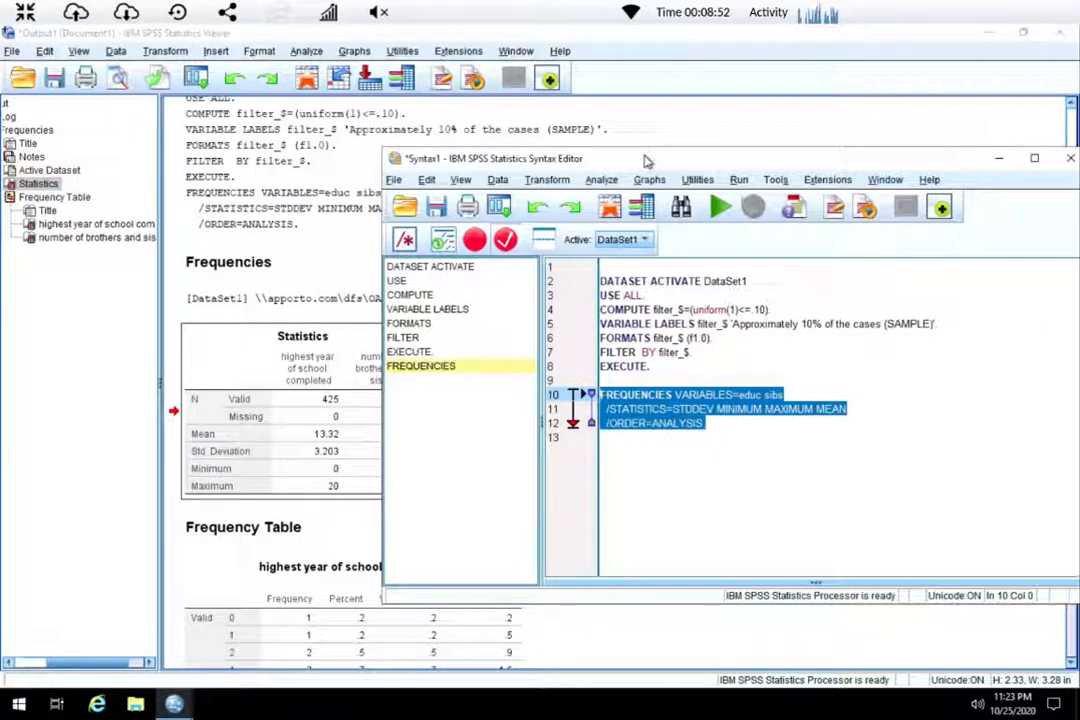
left_click_drag(645, 160, 345, 100)
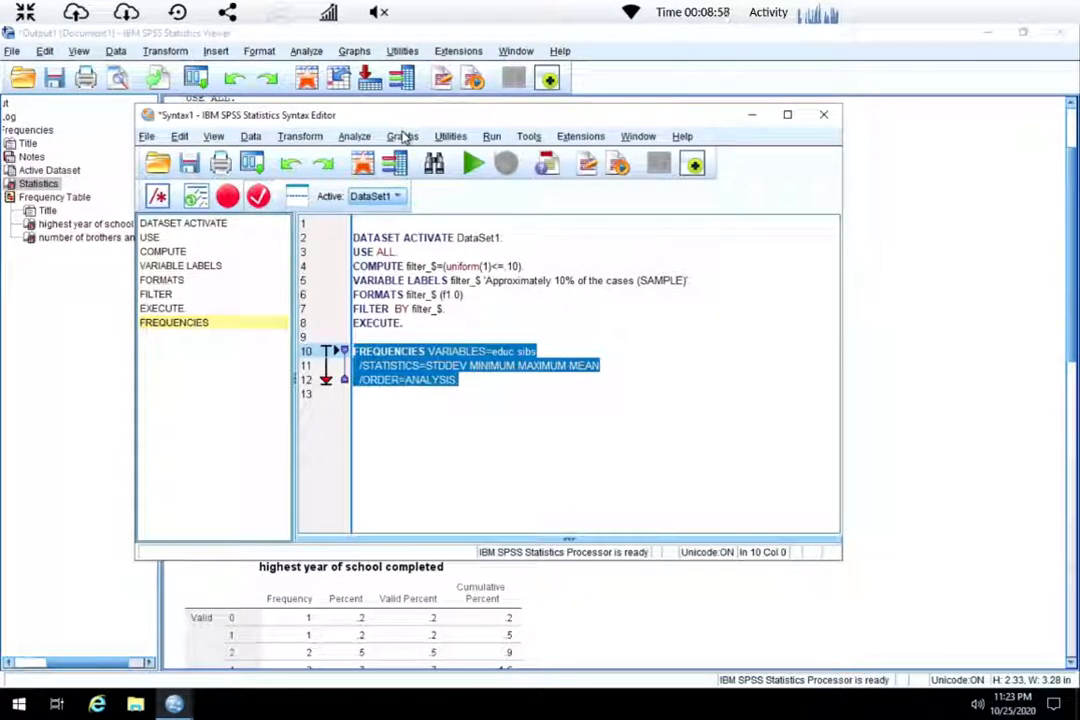
left_click(250, 136)
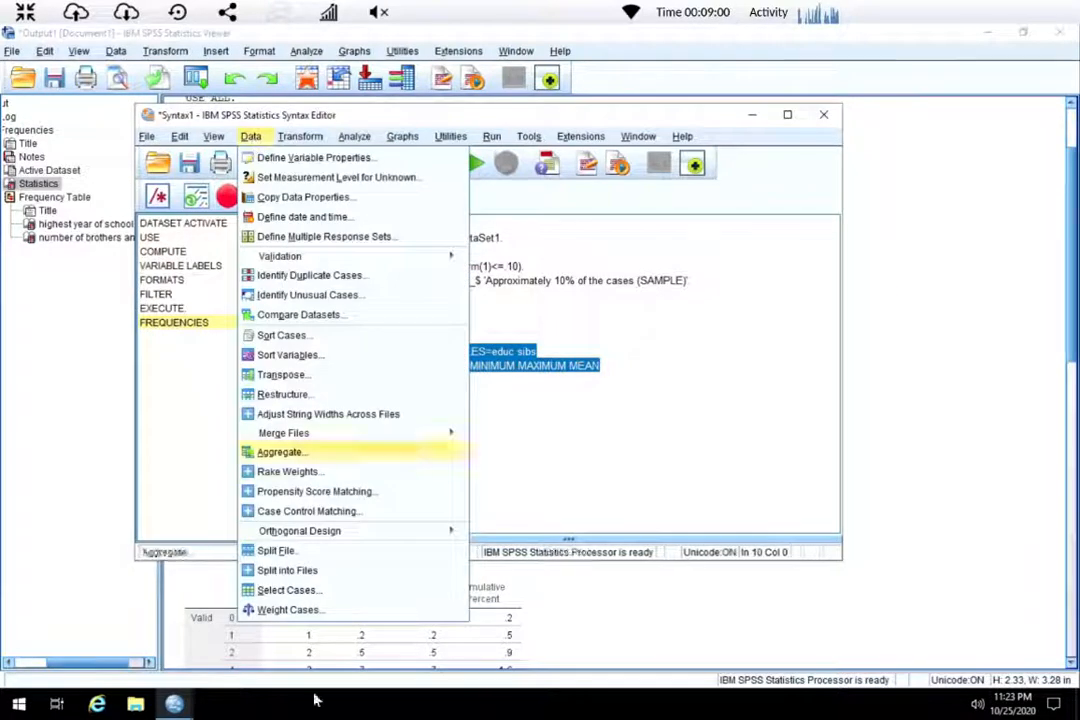
left_click(280, 590)
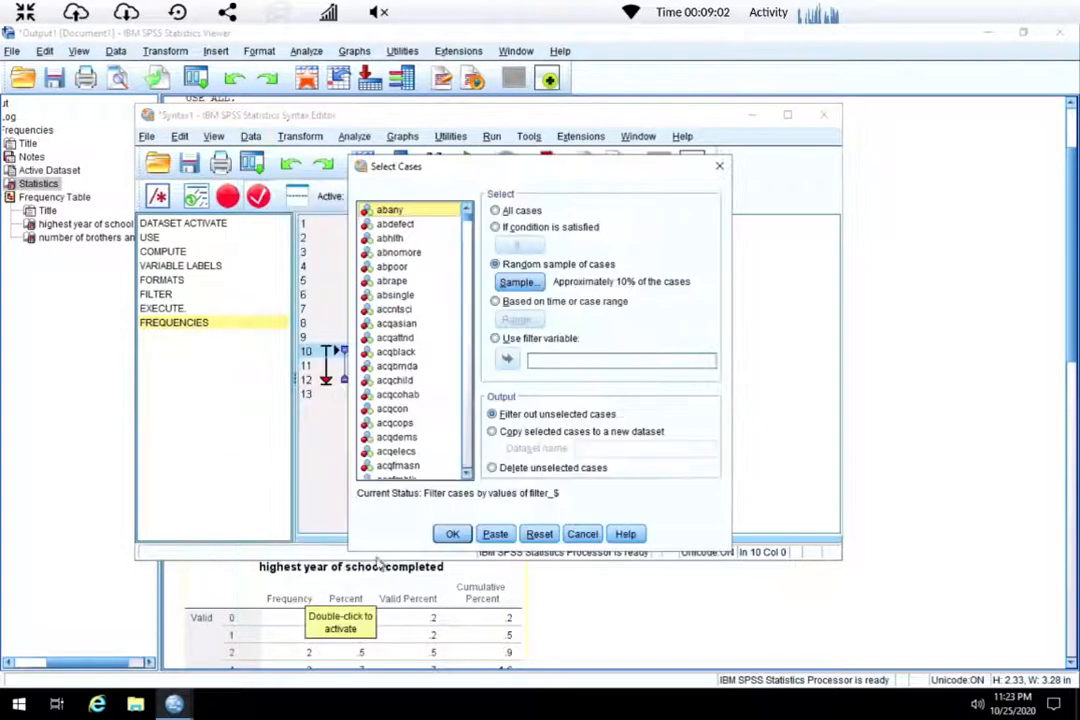
left_click(520, 282)
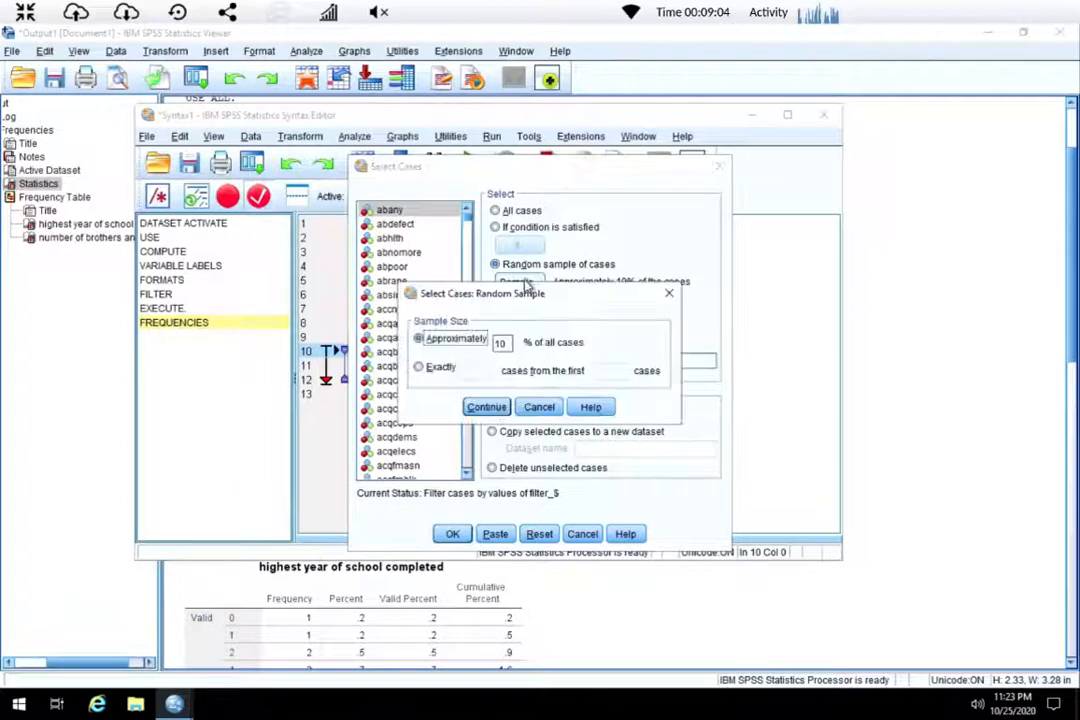
left_click(504, 343)
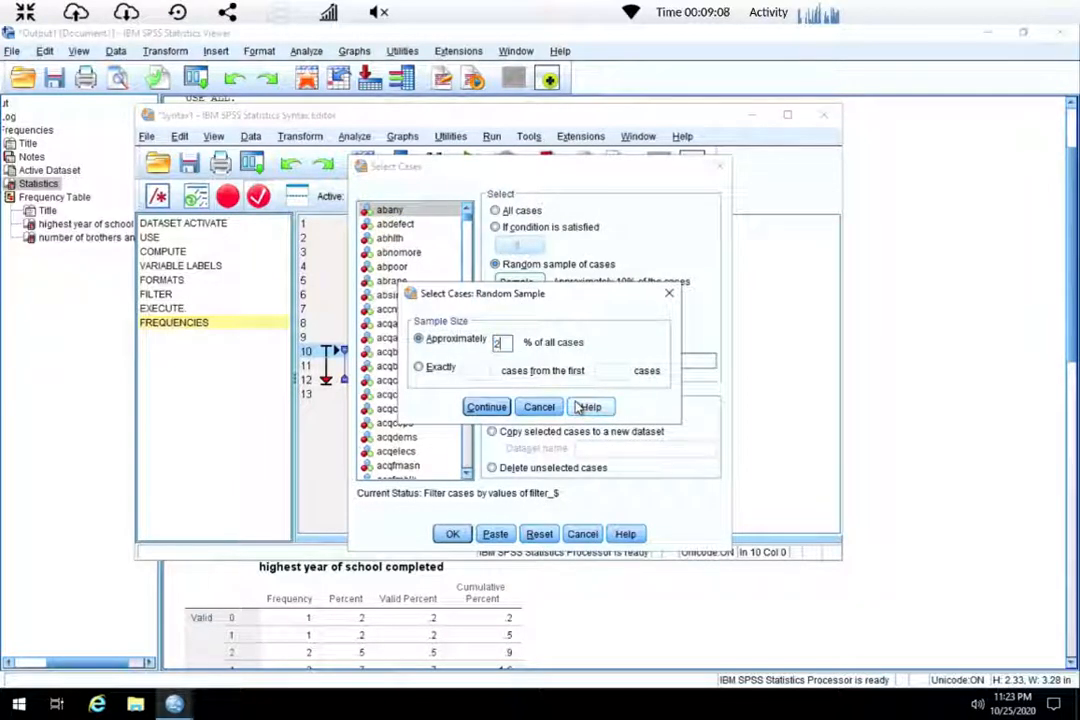
left_click(486, 407)
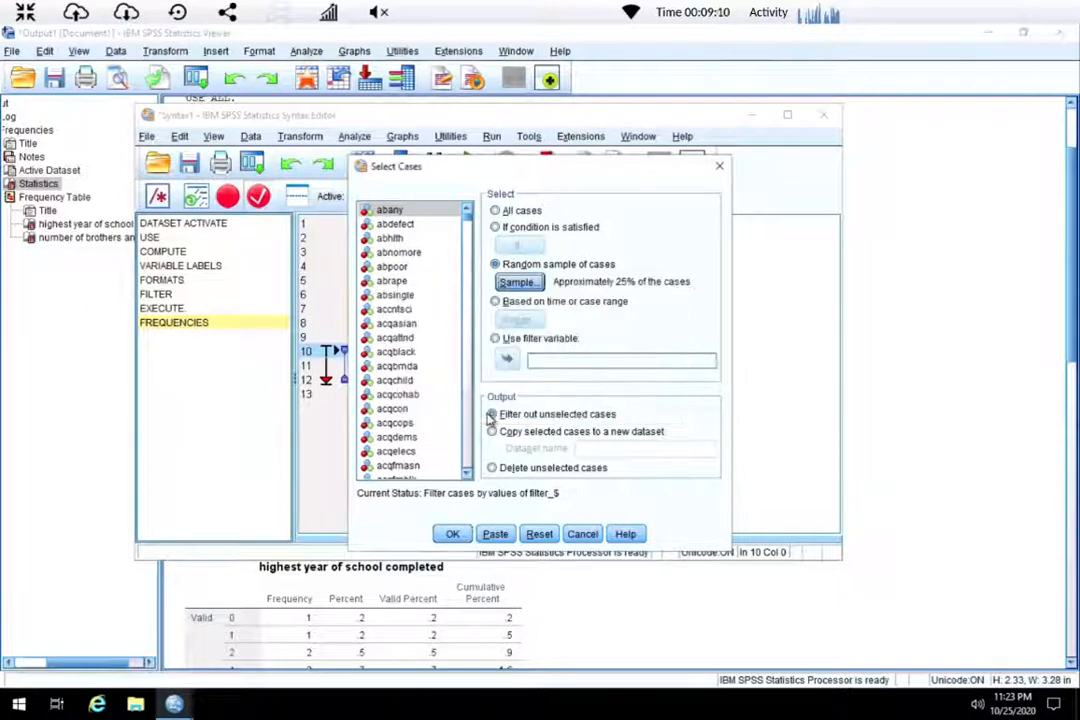
left_click(495, 534)
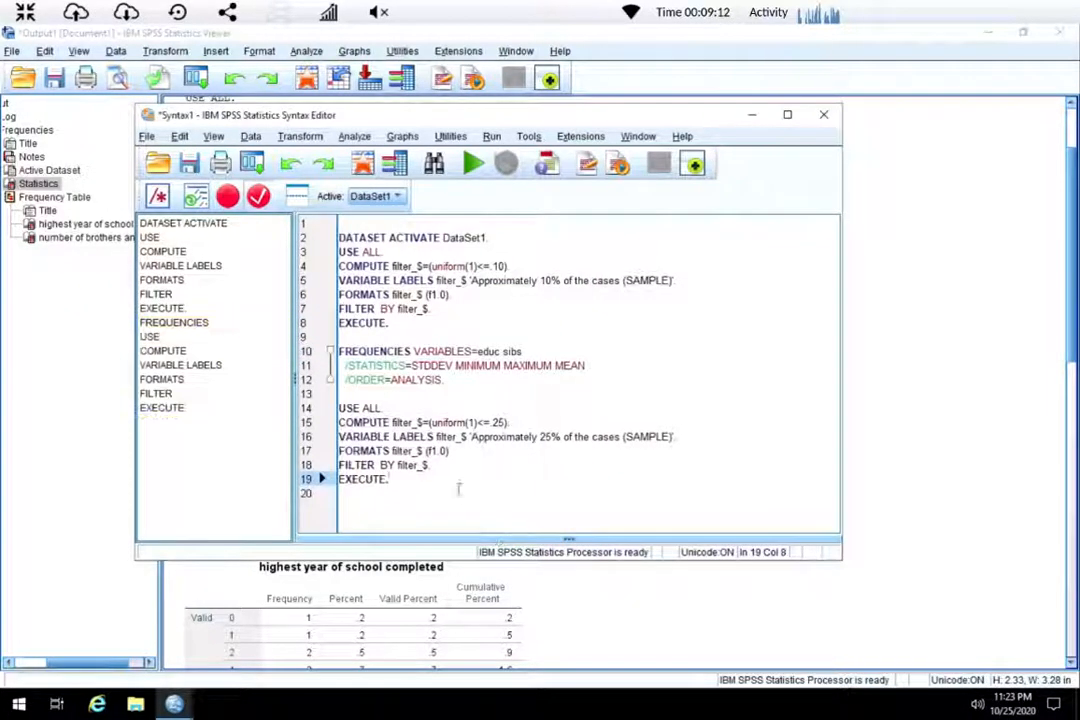
Select the pasted 25% sample filter commands and run them.
left_click_drag(400, 482, 285, 405)
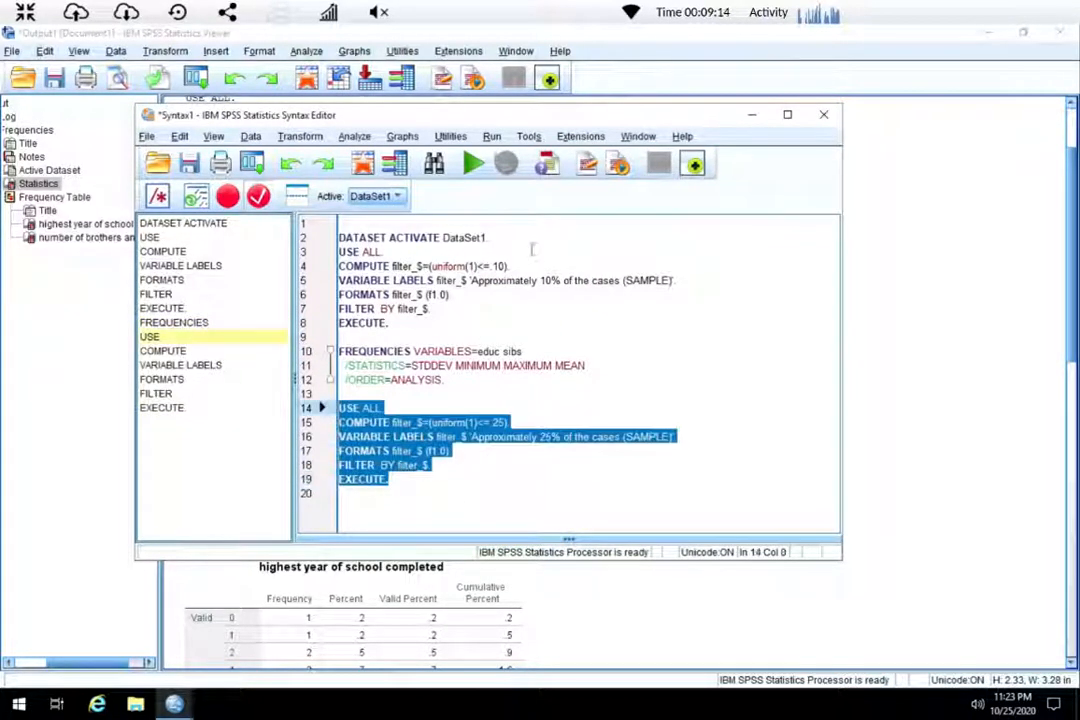
left_click(477, 164)
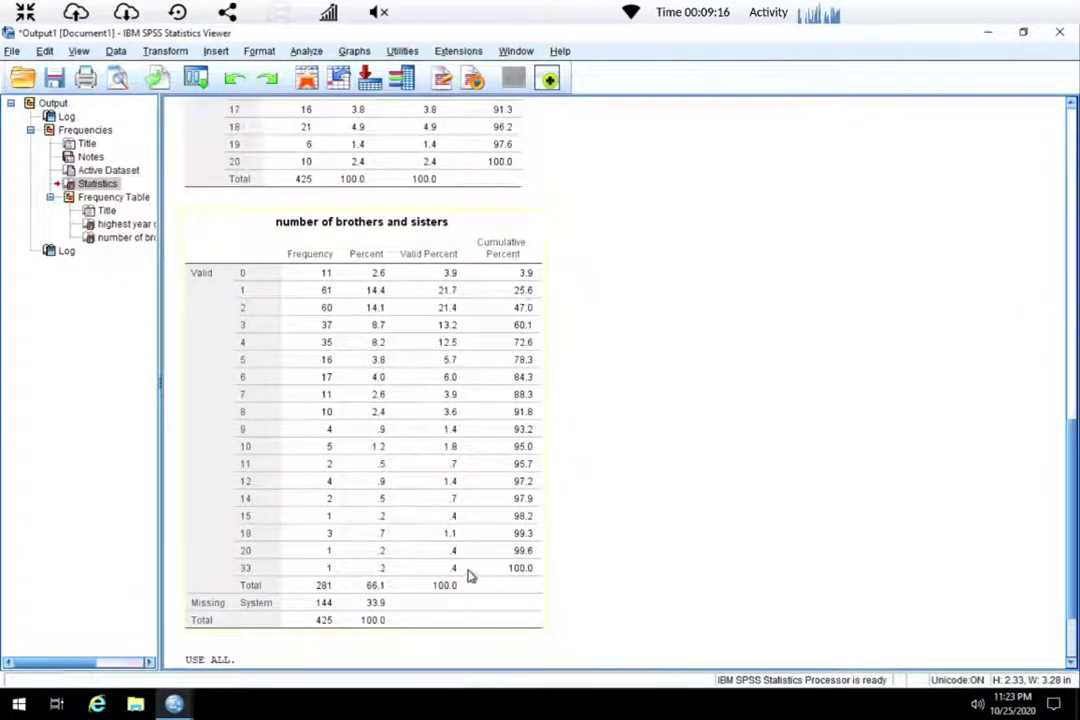
scroll(472, 573, "down", 2)
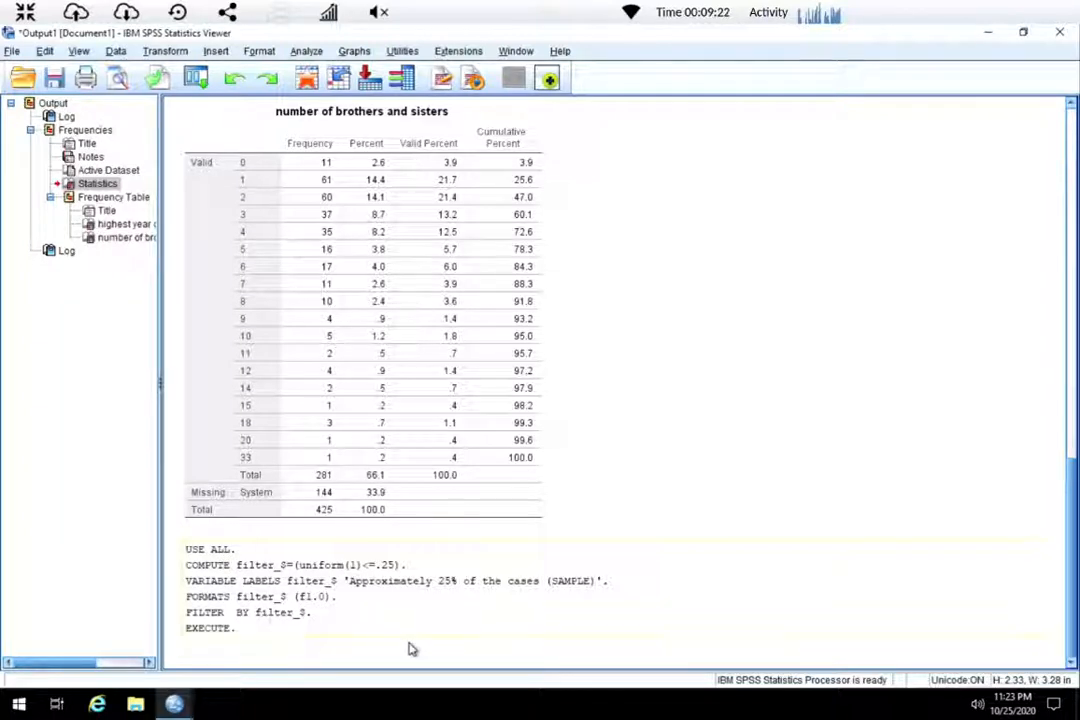
Examine the newly filtered cases in the data editor.
left_click(176, 705)
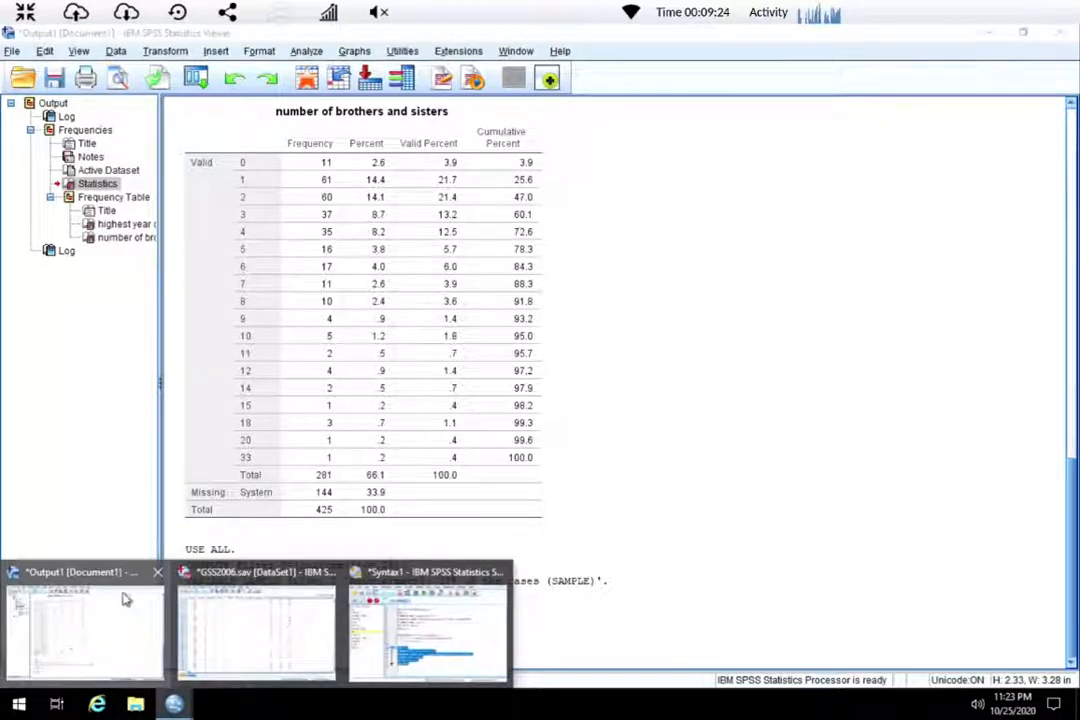
left_click(252, 620)
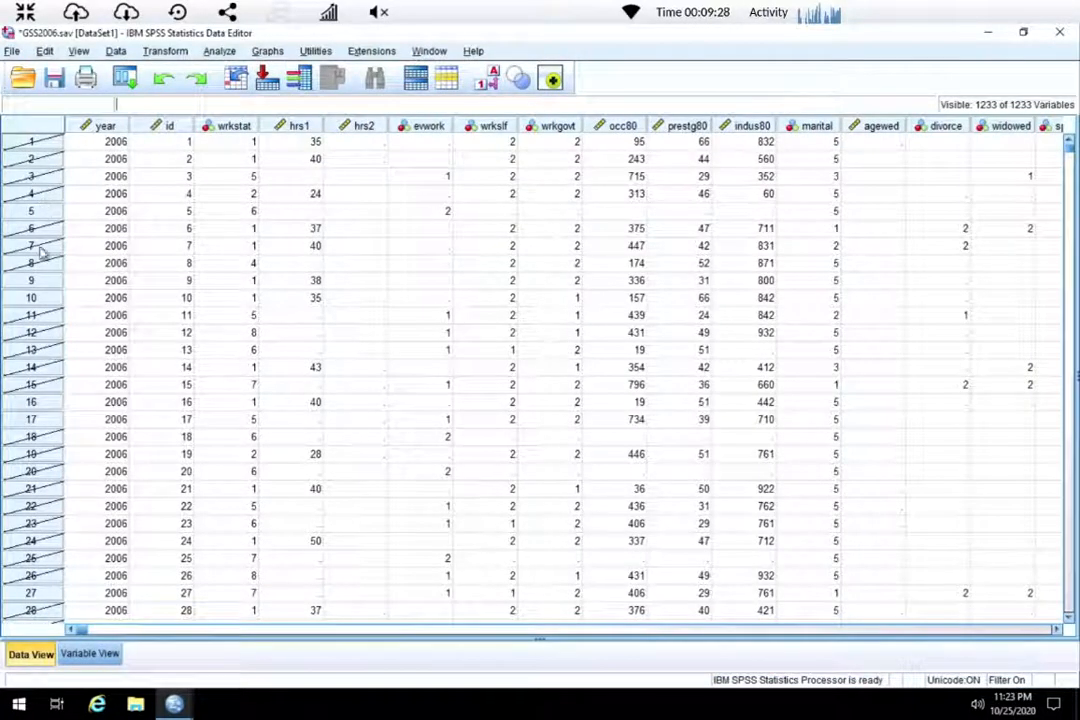
scroll(55, 417, "down", 5)
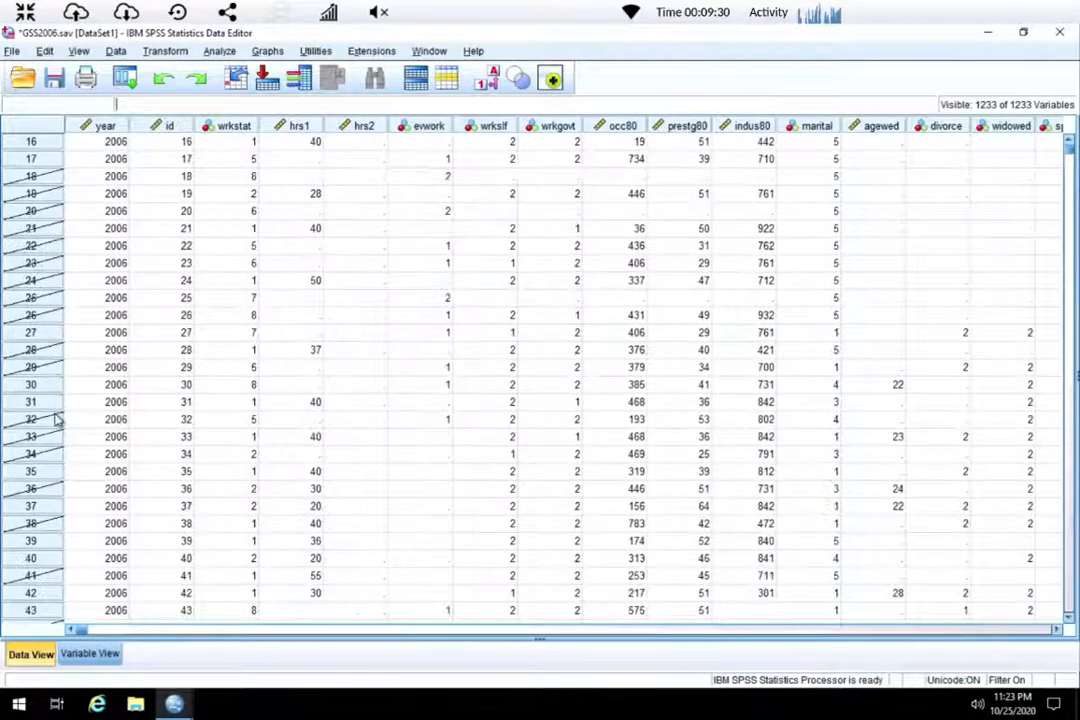
scroll(55, 419, "down", 14)
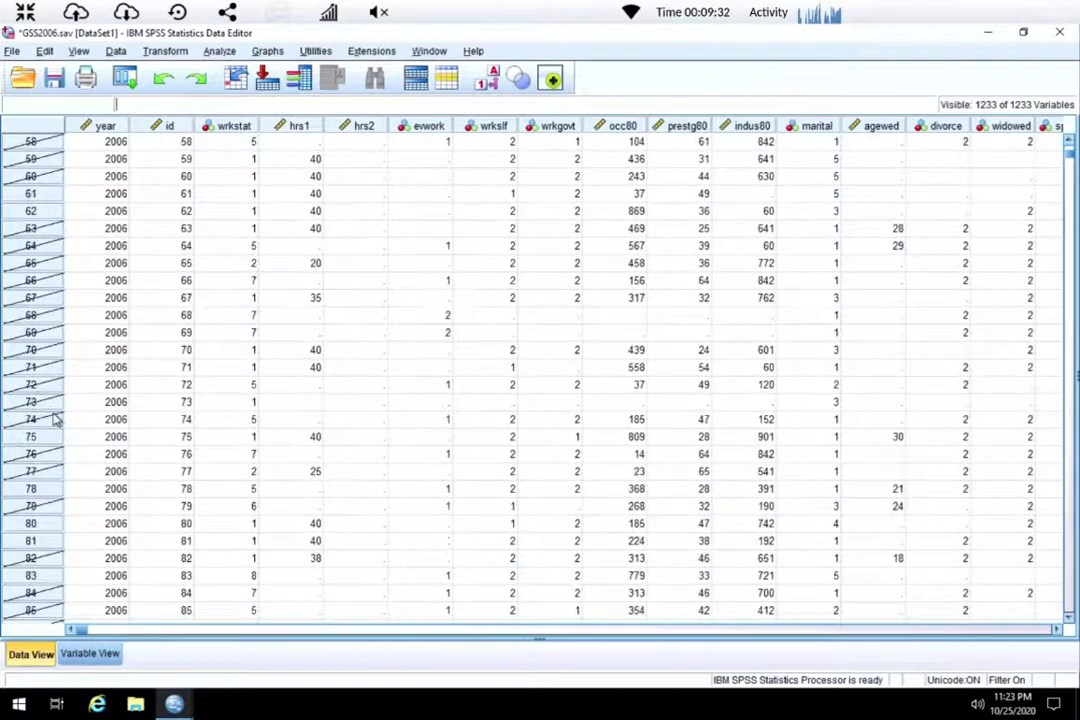
scroll(50, 415, "up", 12)
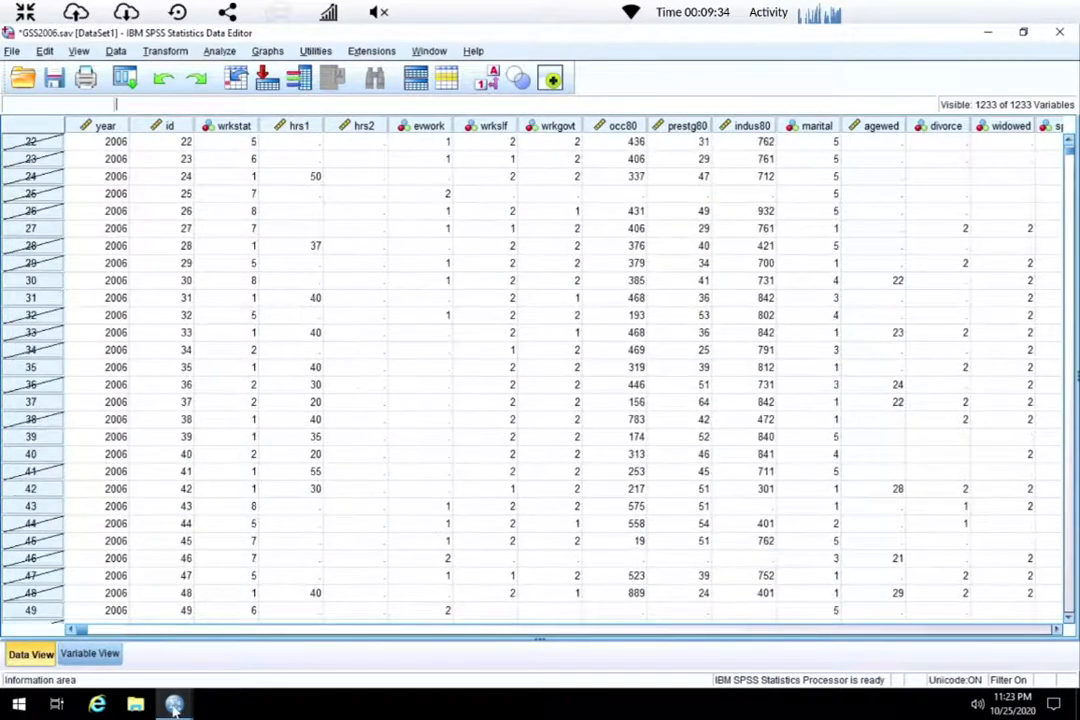
mouse_move(173, 704)
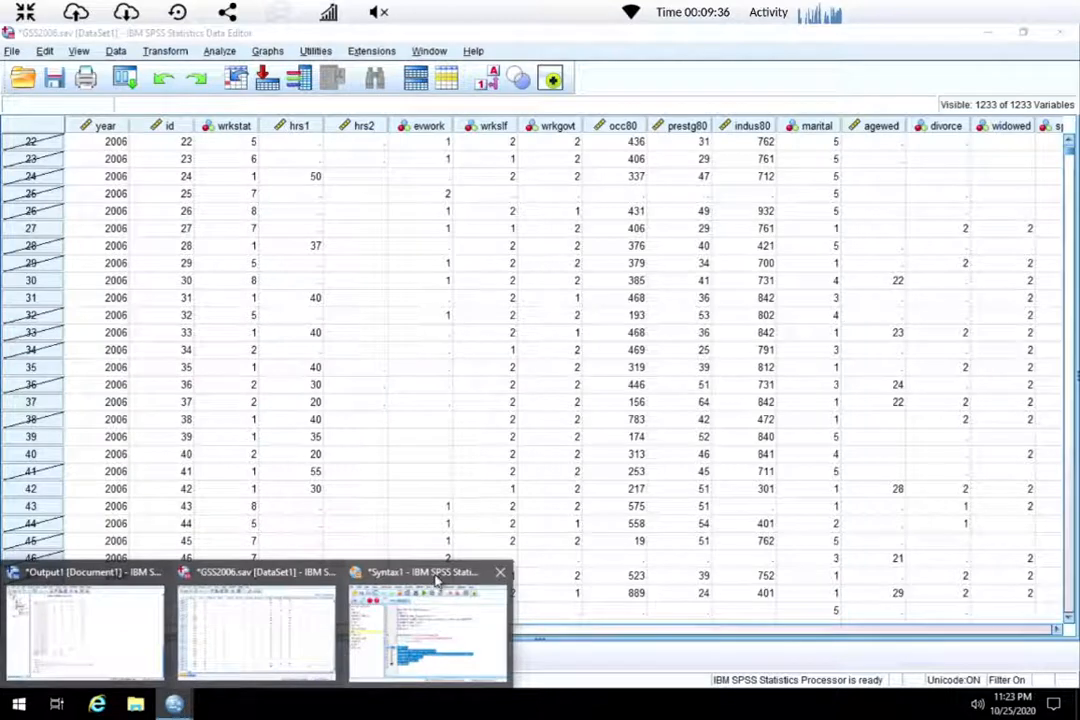
Copy the FREQUENCIES block and paste it below the 25% sample filter commands in the syntax.
left_click(428, 630)
left_click(452, 492)
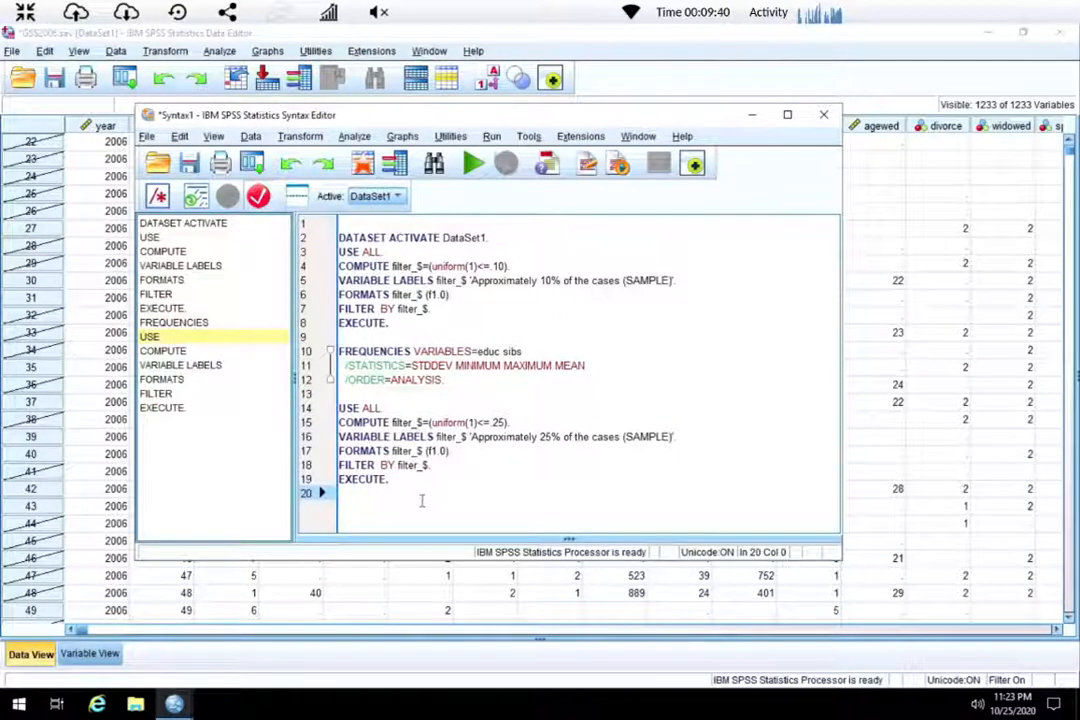
key("Return")
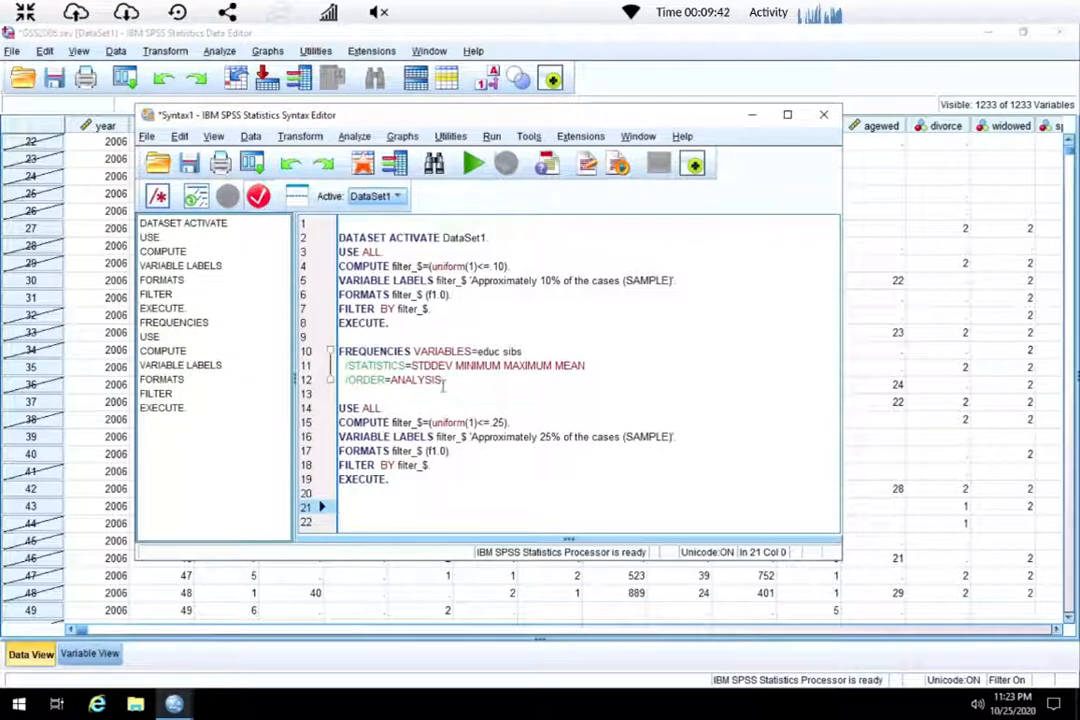
left_click_drag(444, 381, 333, 352)
key("ctrl+c")
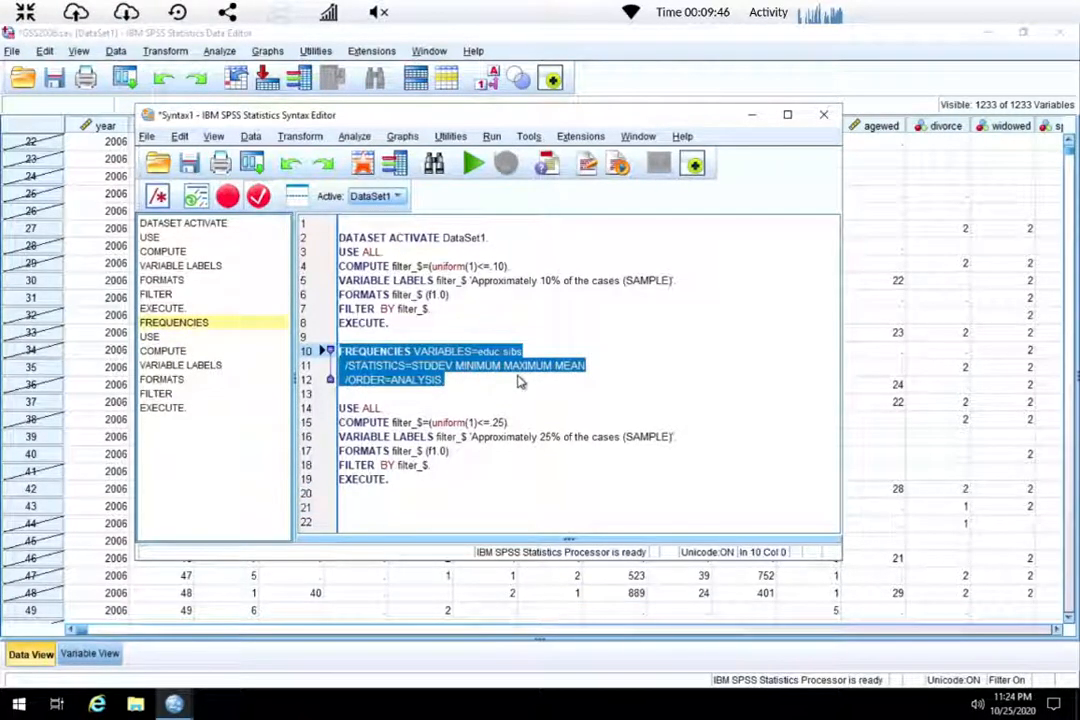
left_click(372, 501)
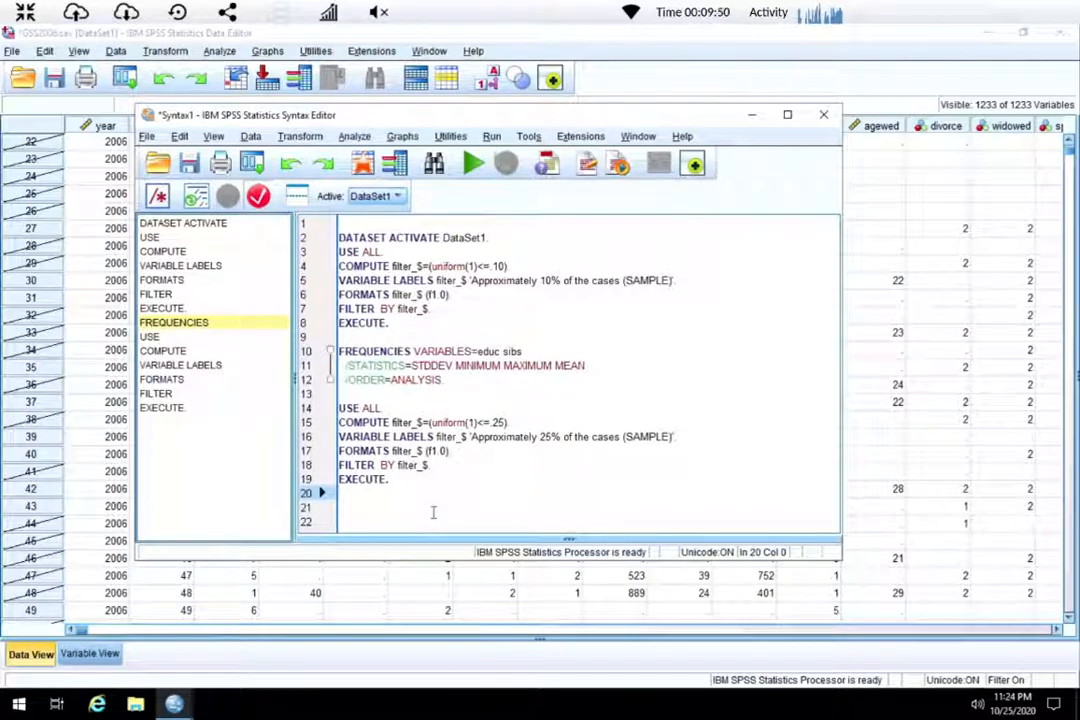
key("ctrl+v")
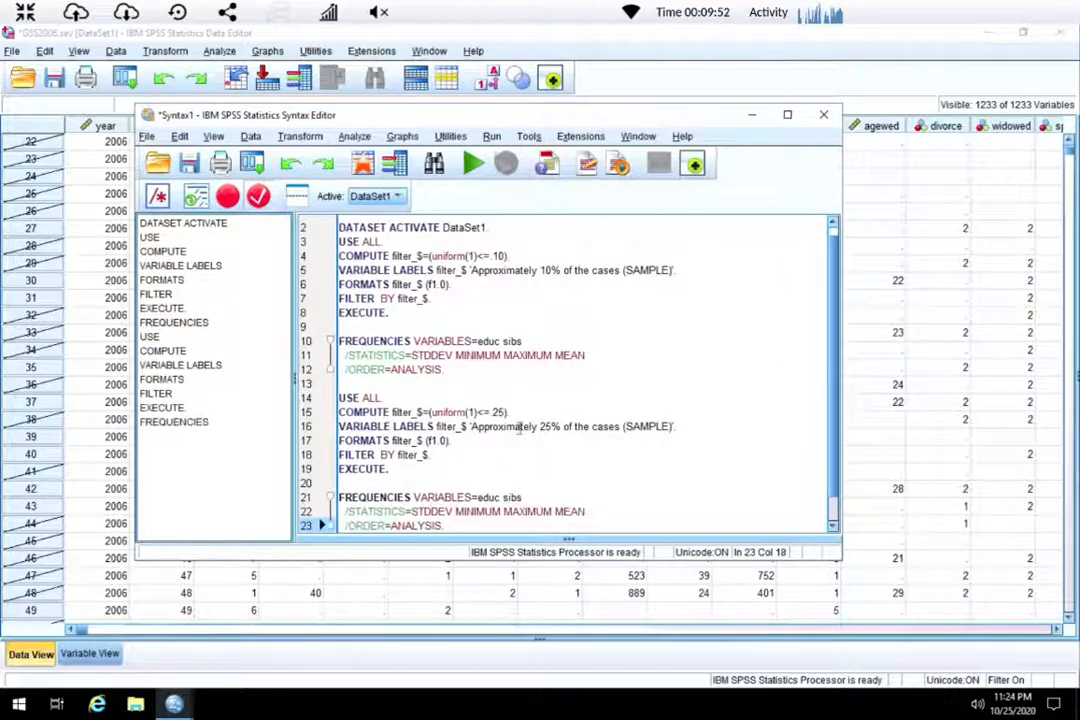
Select the FREQUENCIES block below the 25% sample filter commands and run it.
scroll(519, 427, "down", 1)
left_click_drag(445, 497, 331, 469)
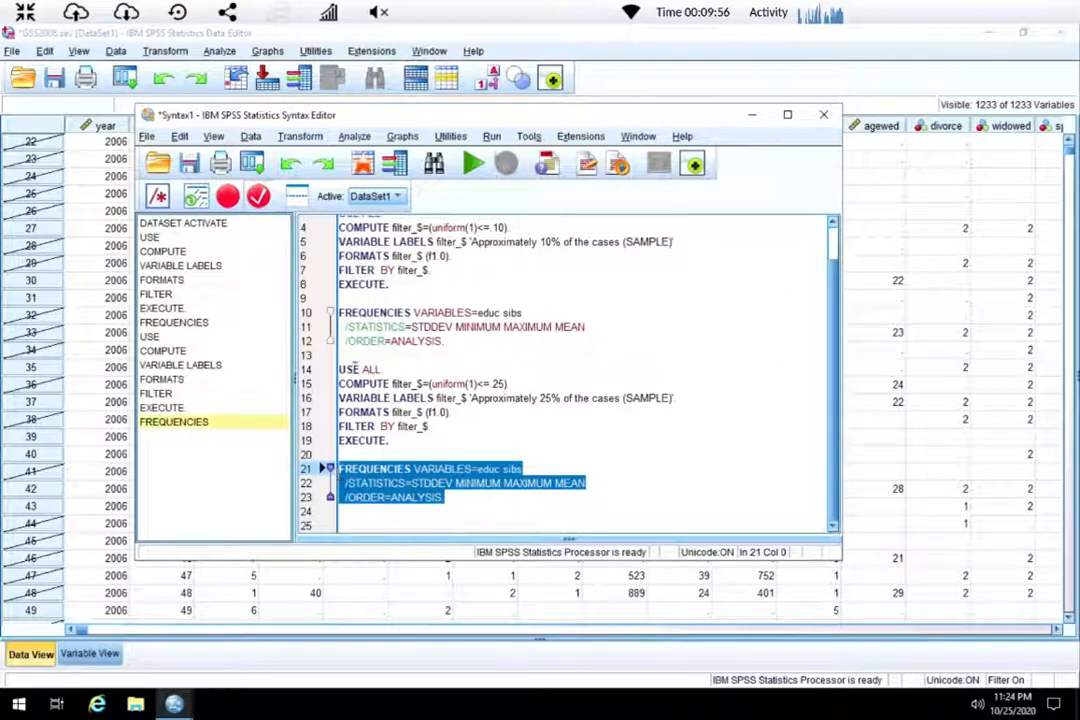
left_click_drag(340, 369, 412, 447)
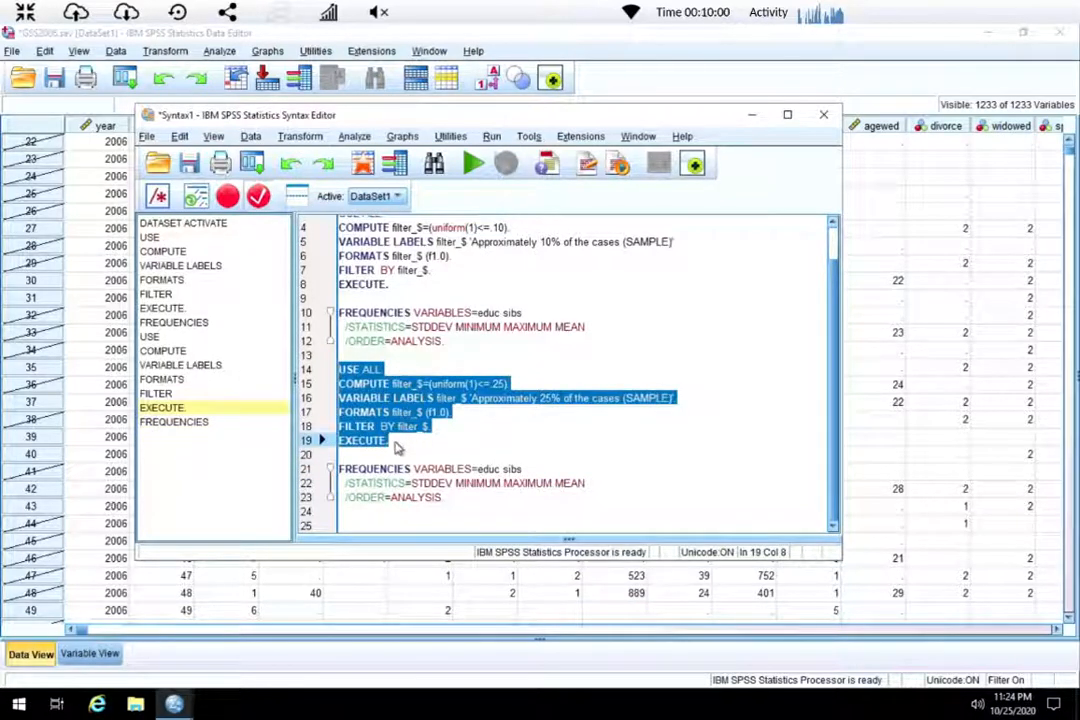
left_click(410, 457)
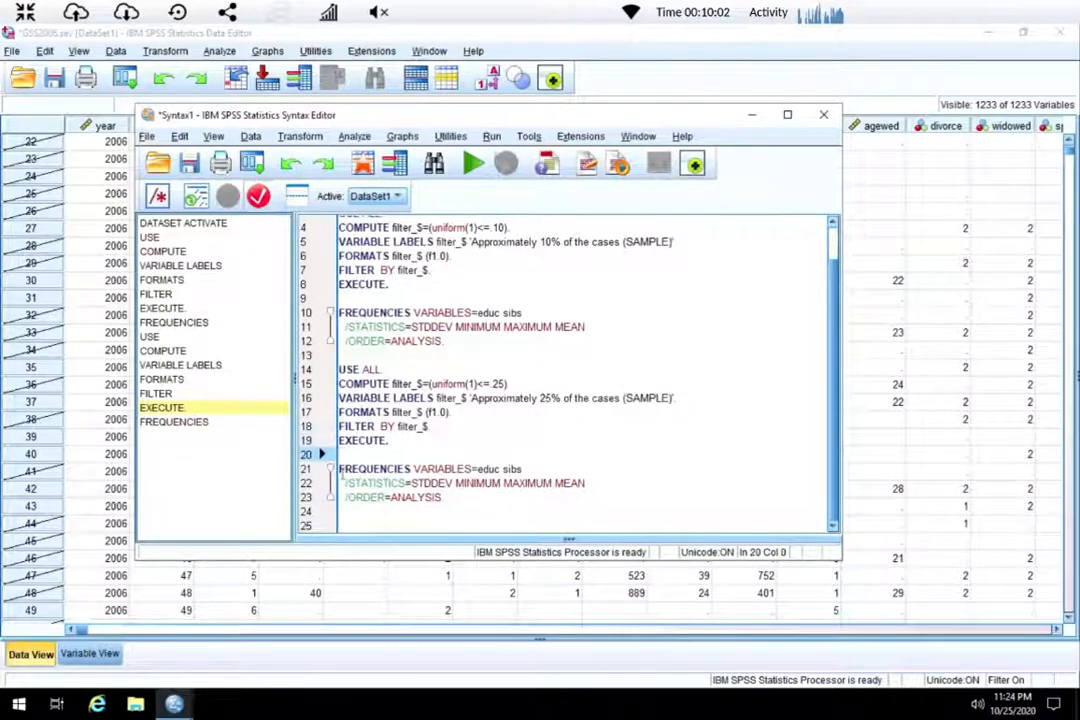
left_click_drag(343, 470, 455, 511)
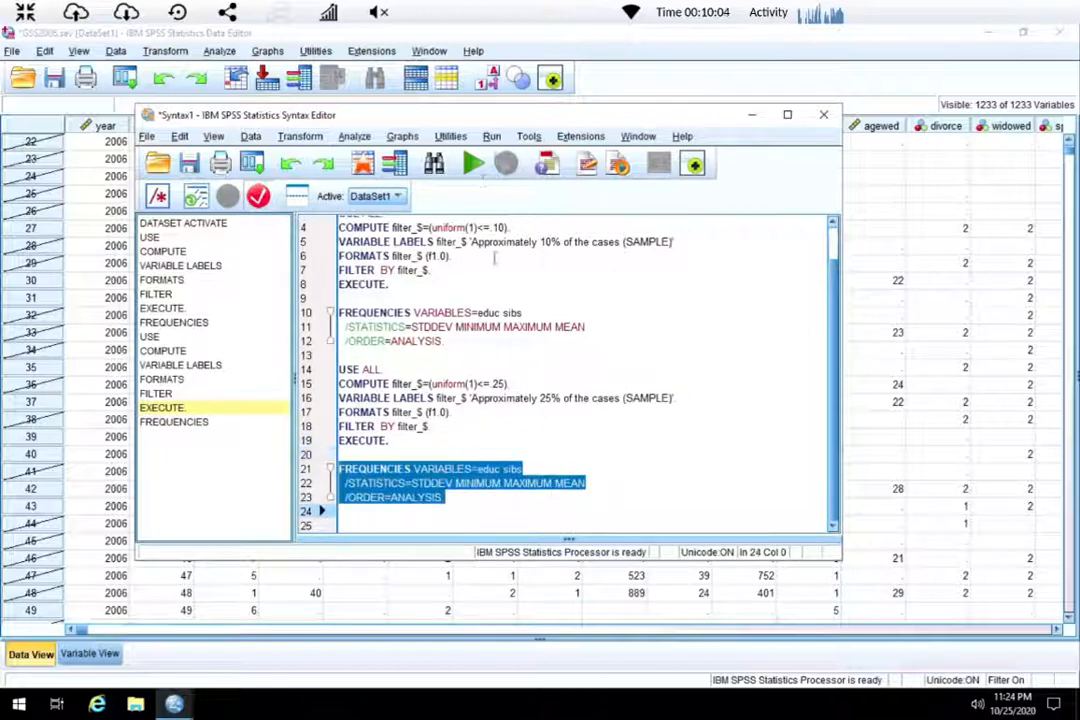
left_click(476, 165)
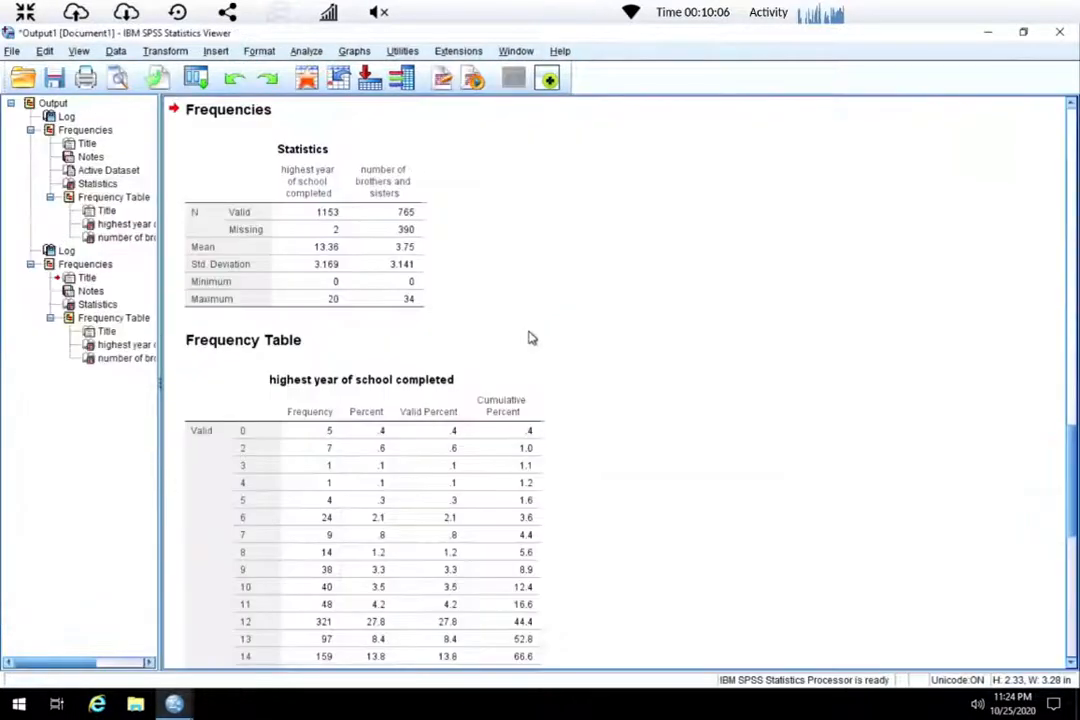
Compare the statistics and frequency tables of the 10% and 25% sample outputs in the viewer.
scroll(501, 518, "up", 3)
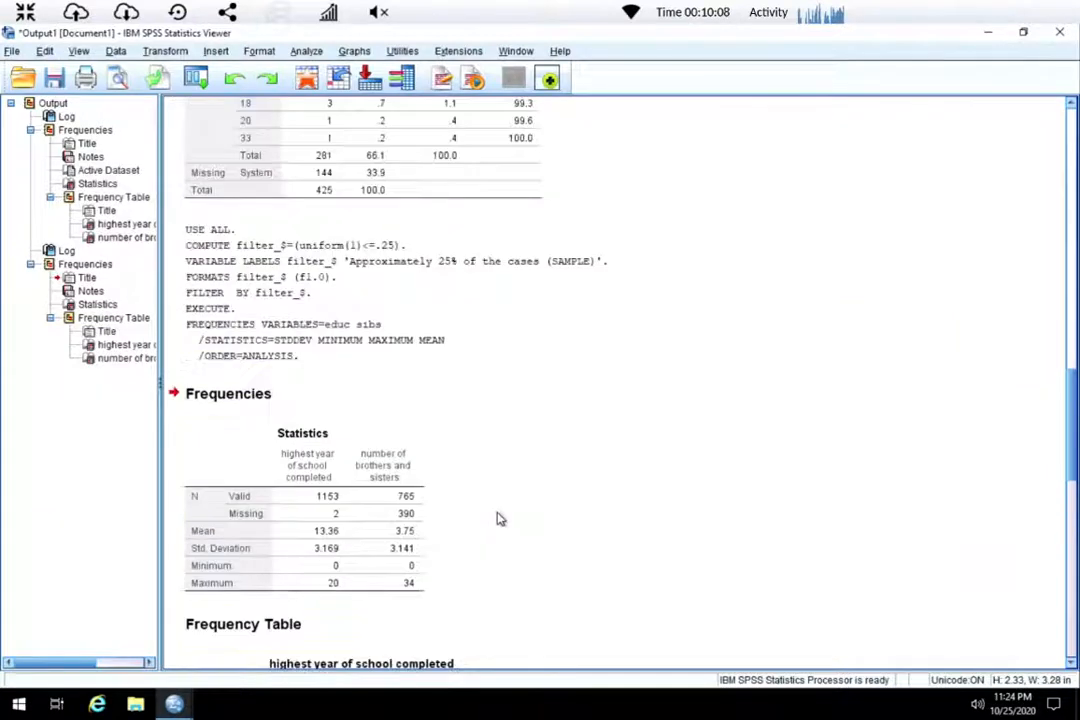
scroll(501, 521, "up", 3)
scroll(501, 521, "down", 4)
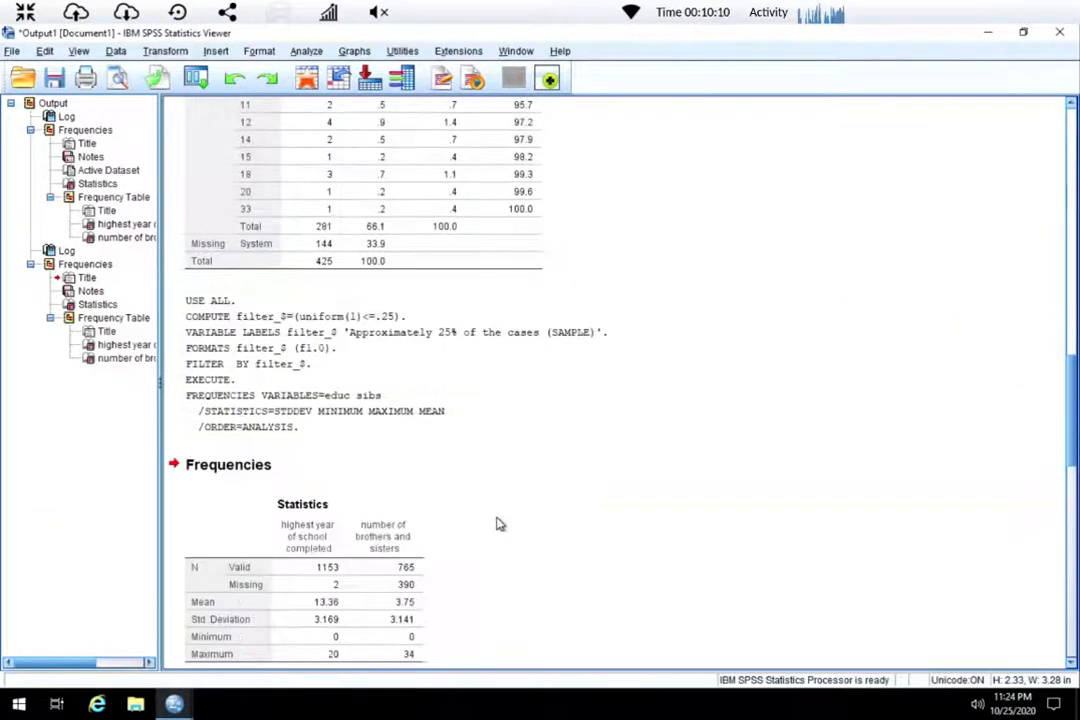
scroll(500, 524, "down", 1)
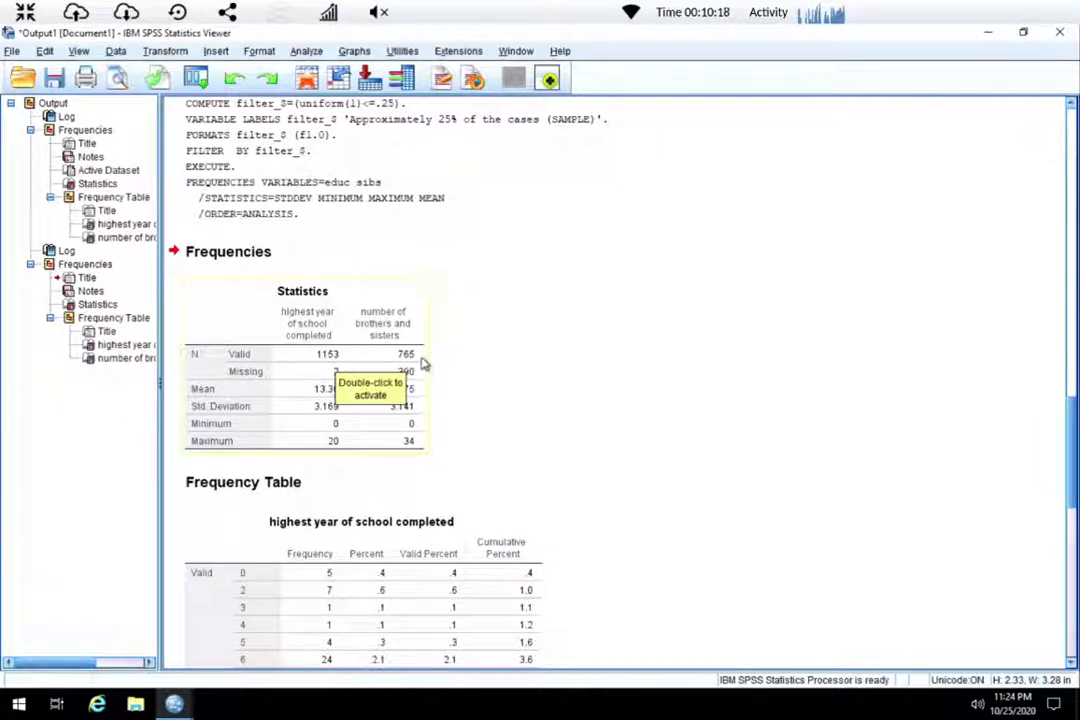
scroll(446, 441, "down", 3)
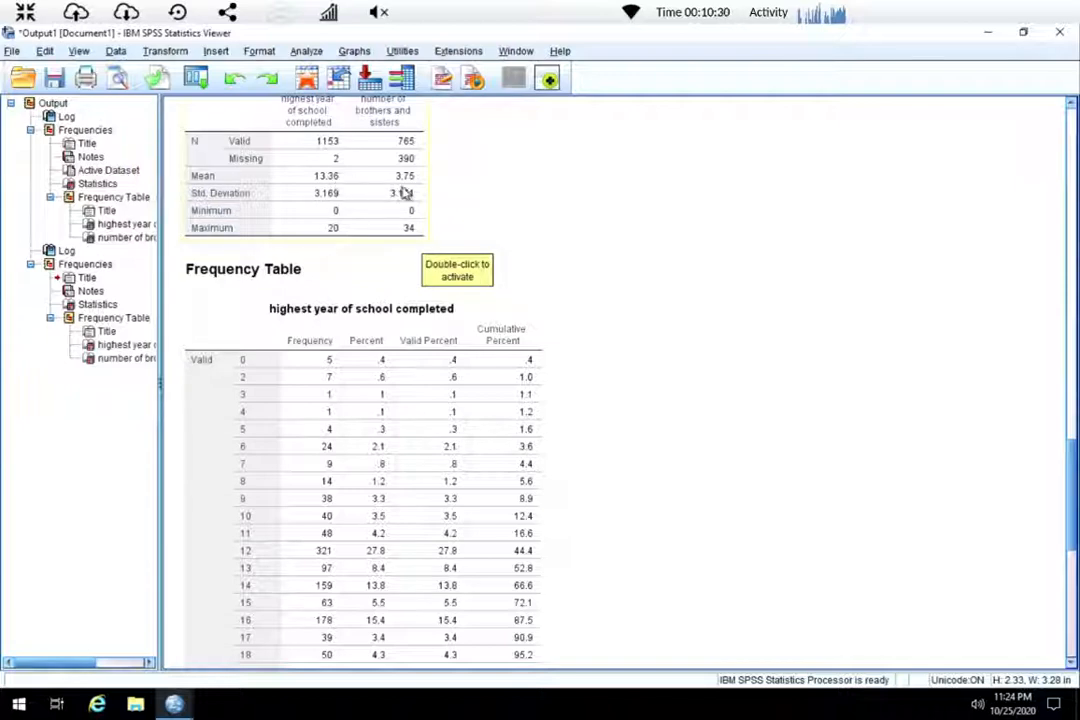
scroll(518, 436, "up", 3)
scroll(518, 436, "up", 15)
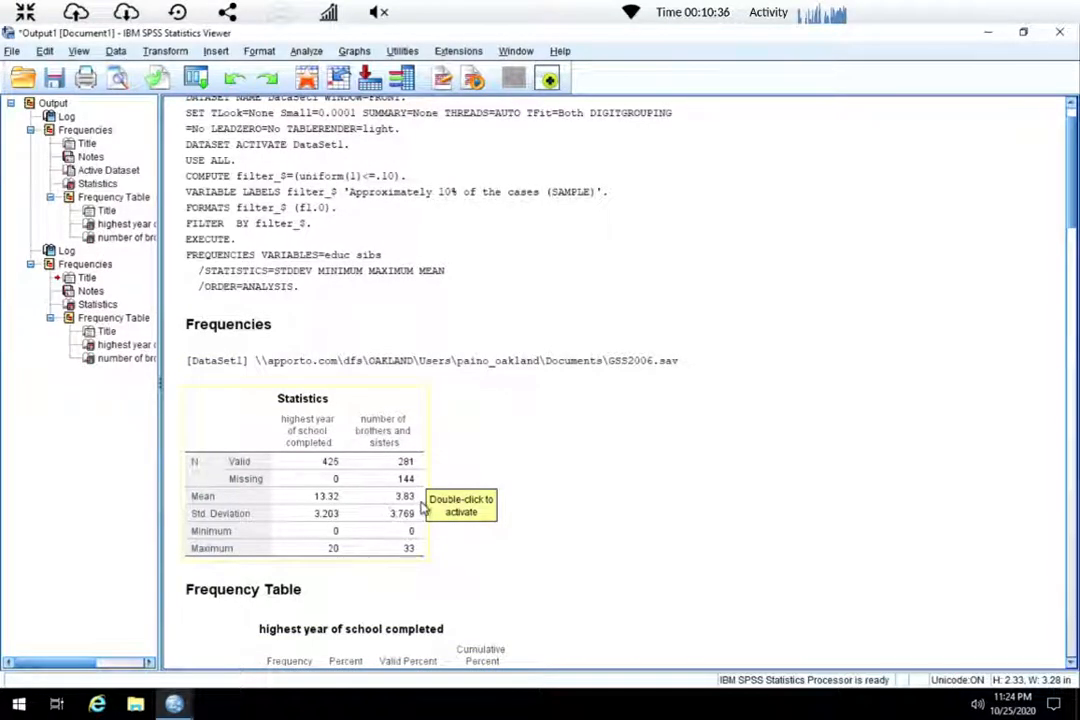
scroll(494, 579, "down", 10)
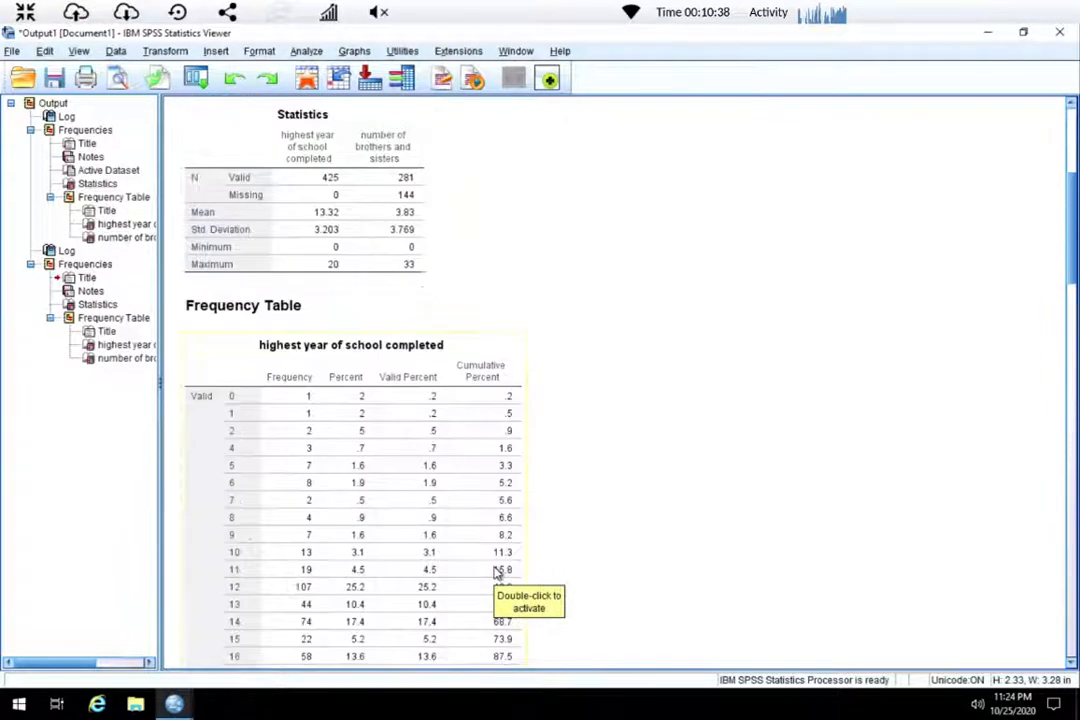
scroll(494, 573, "down", 5)
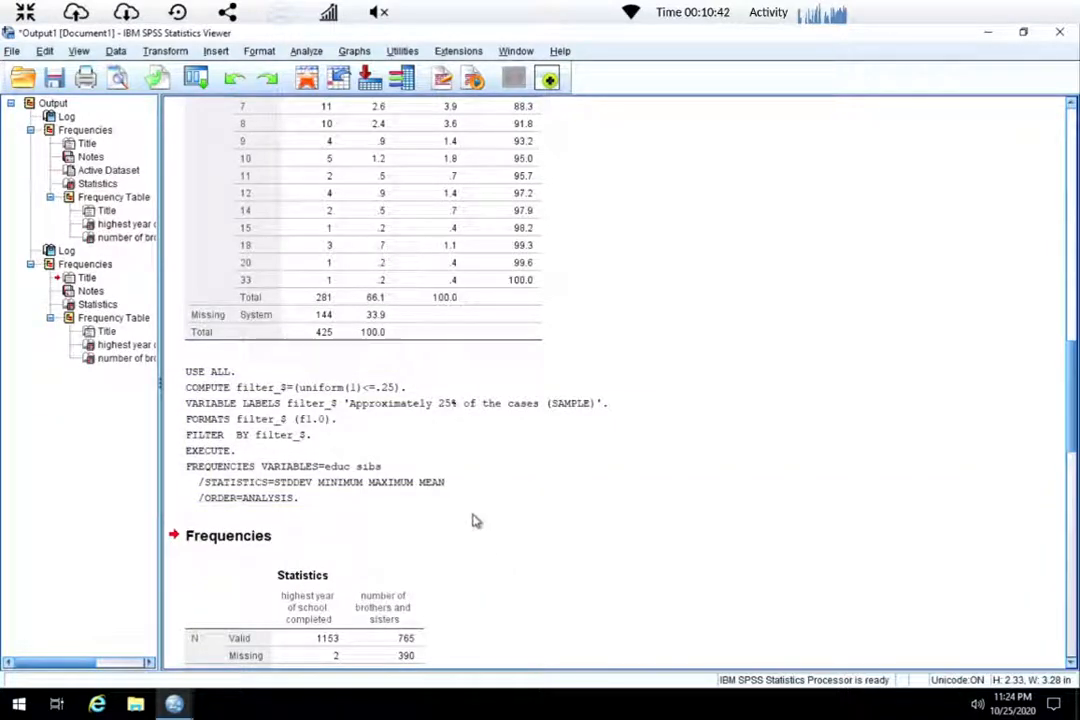
scroll(474, 518, "down", 4)
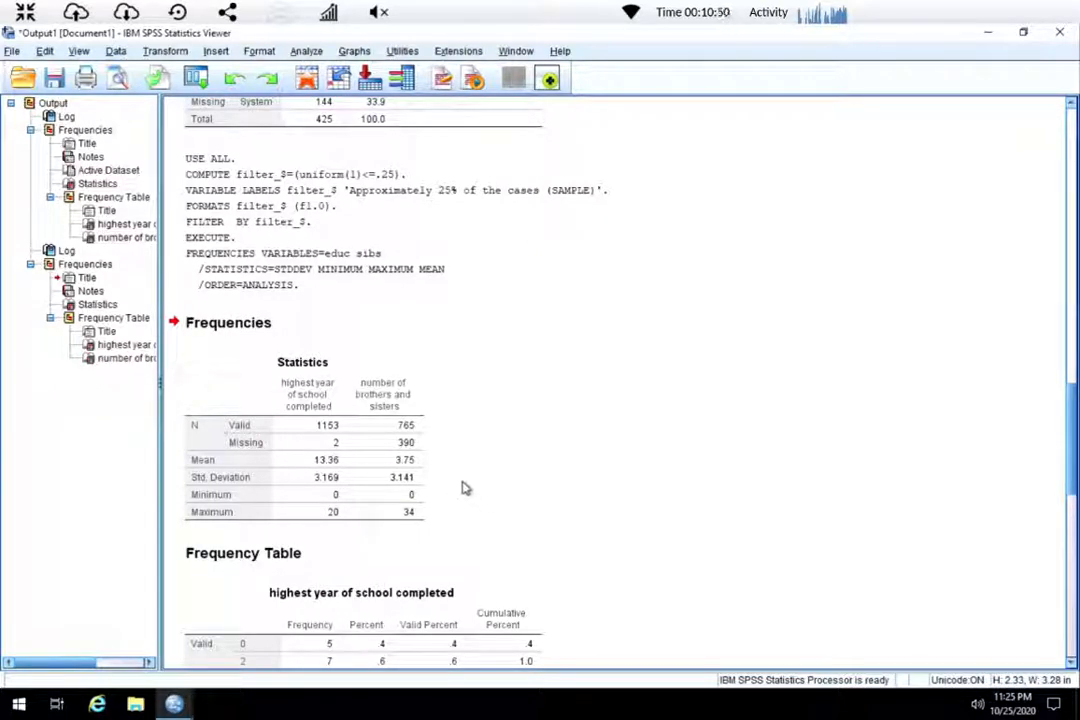
scroll(468, 505, "down", 3)
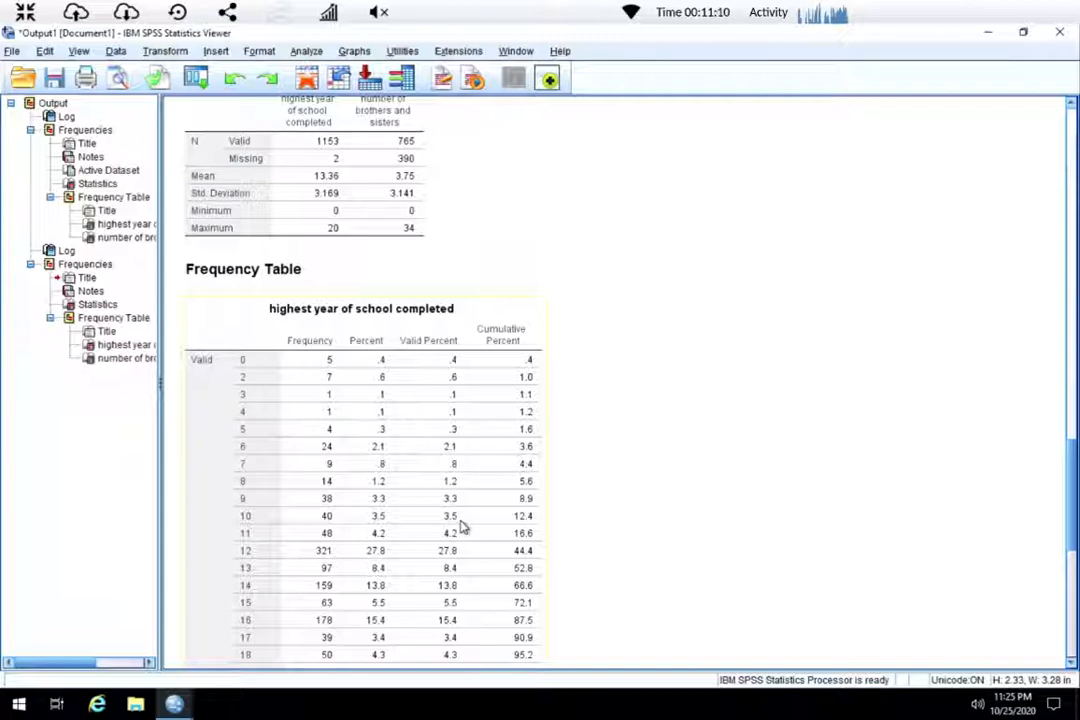
scroll(463, 527, "down", 10)
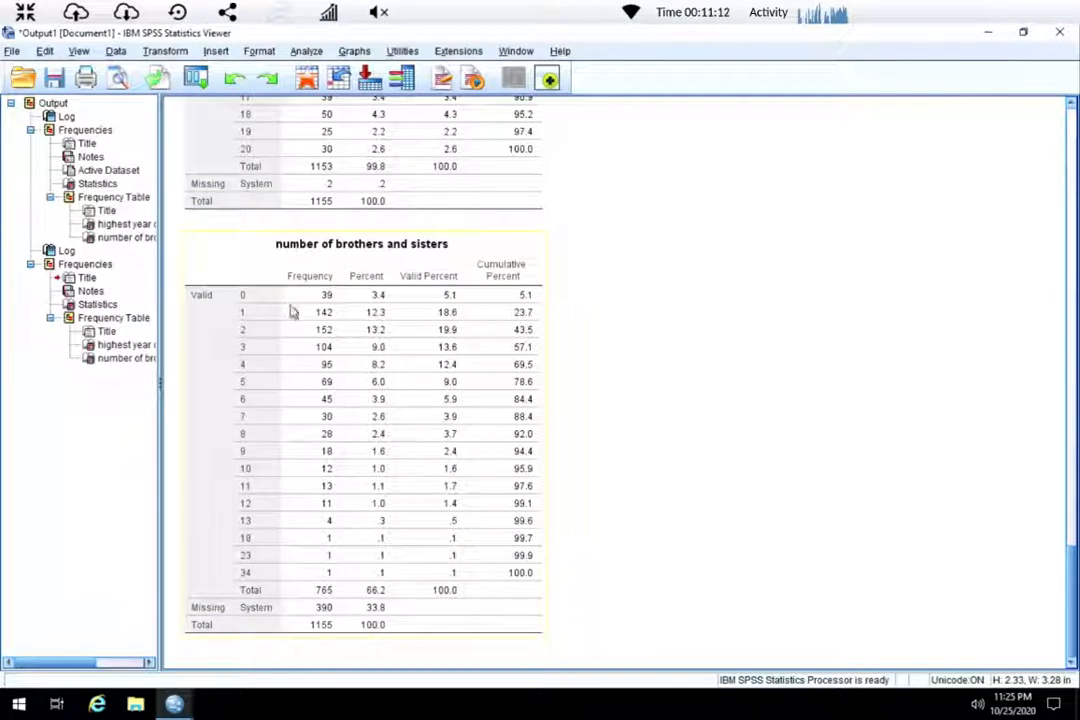
Set Select Cases back to all cases and paste the resulting commands into the syntax.
left_click(116, 51)
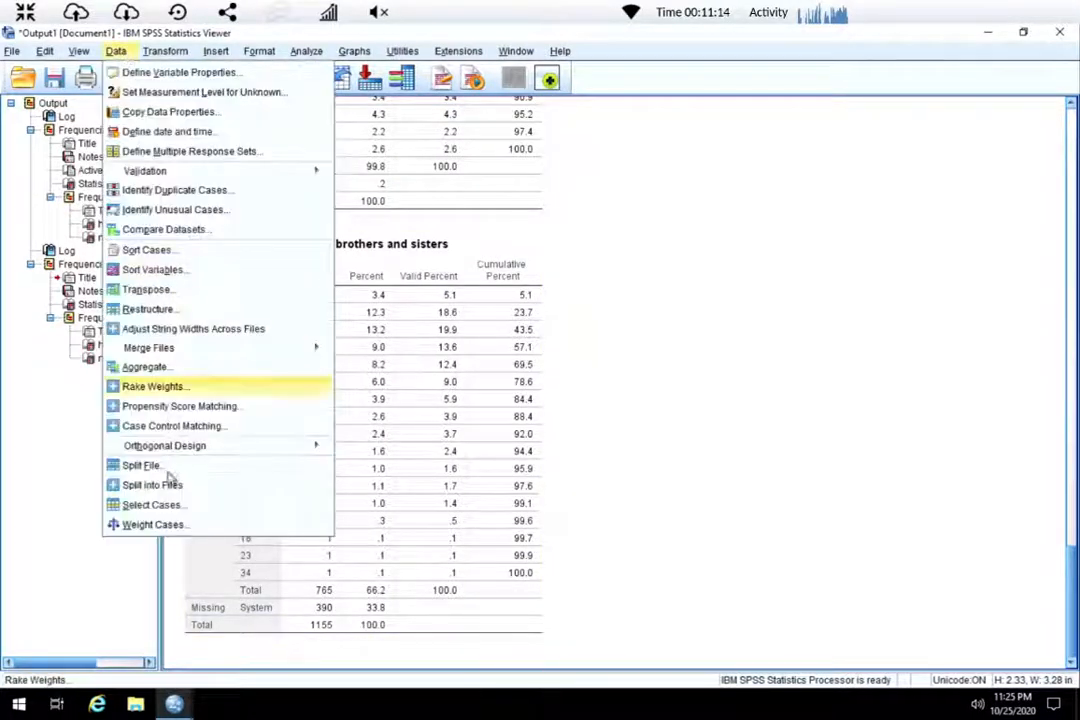
left_click(150, 505)
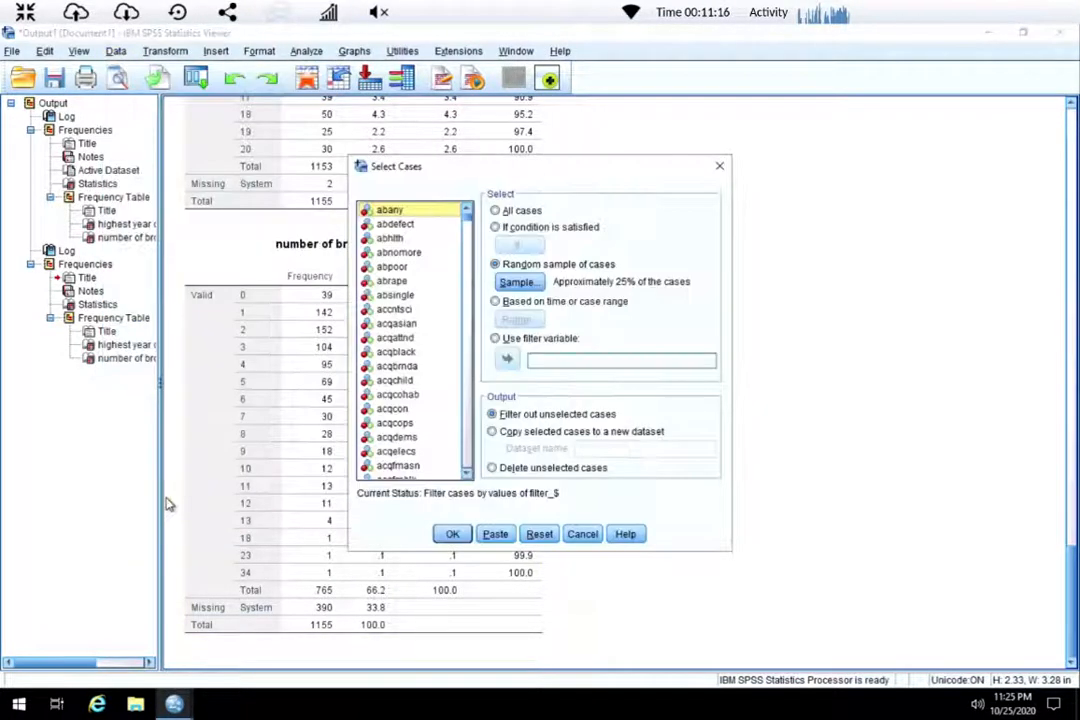
left_click(508, 216)
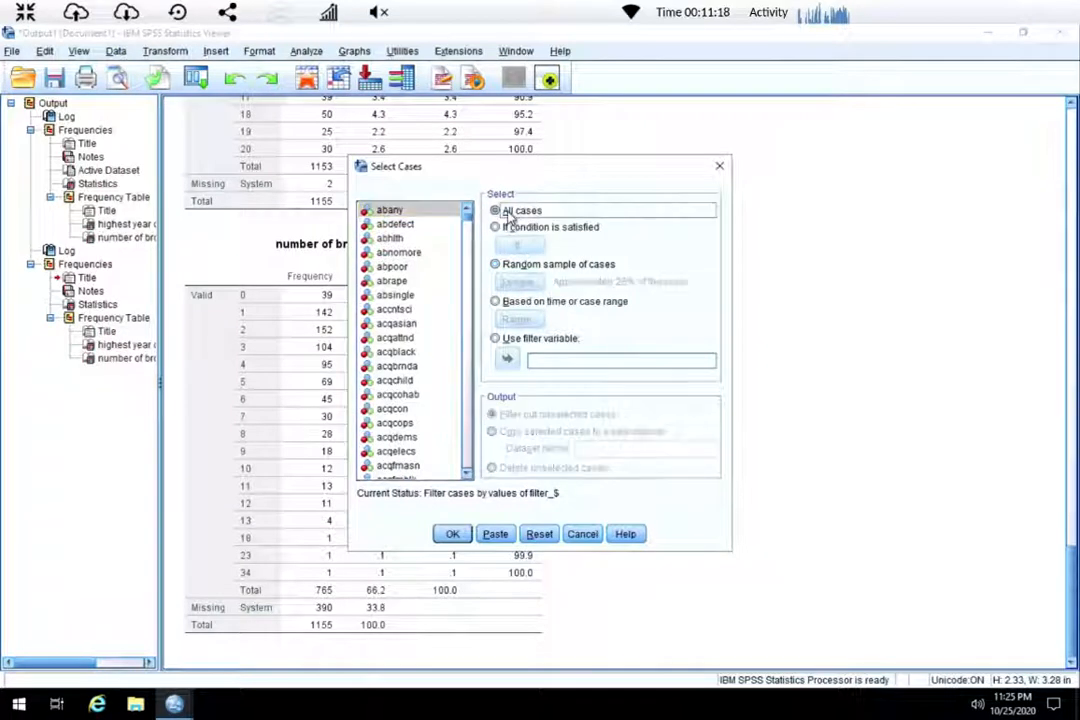
left_click(500, 538)
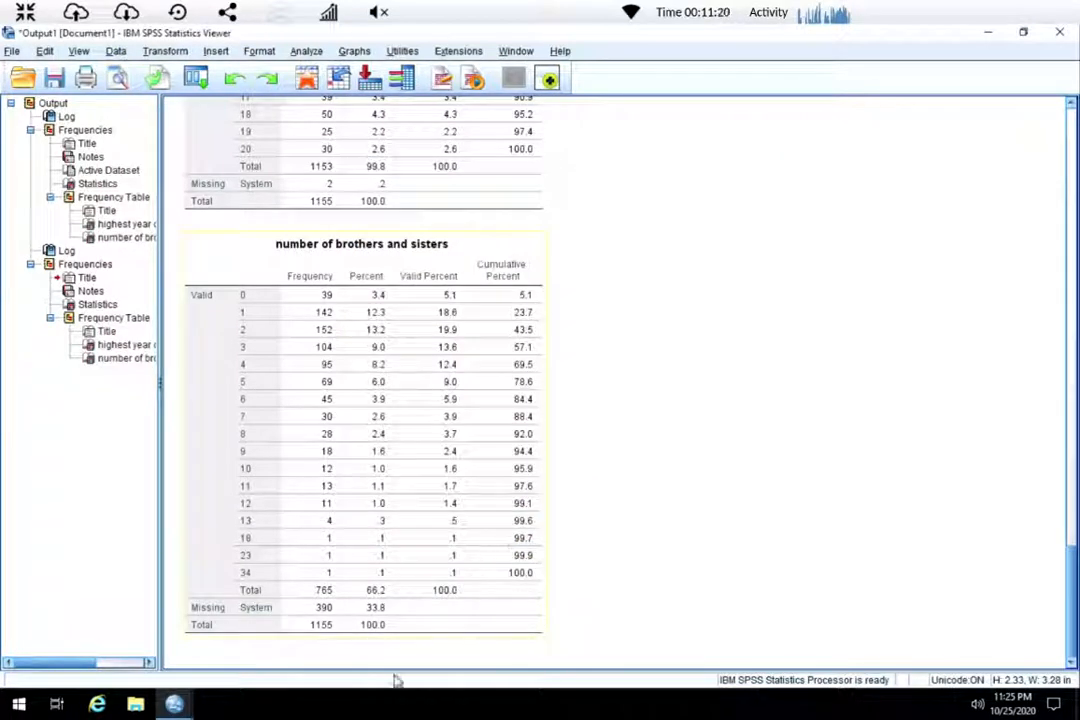
Switch to the syntax editor, select the pasted FILTER OFF, USE ALL and EXECUTE commands and run them.
left_click(176, 704)
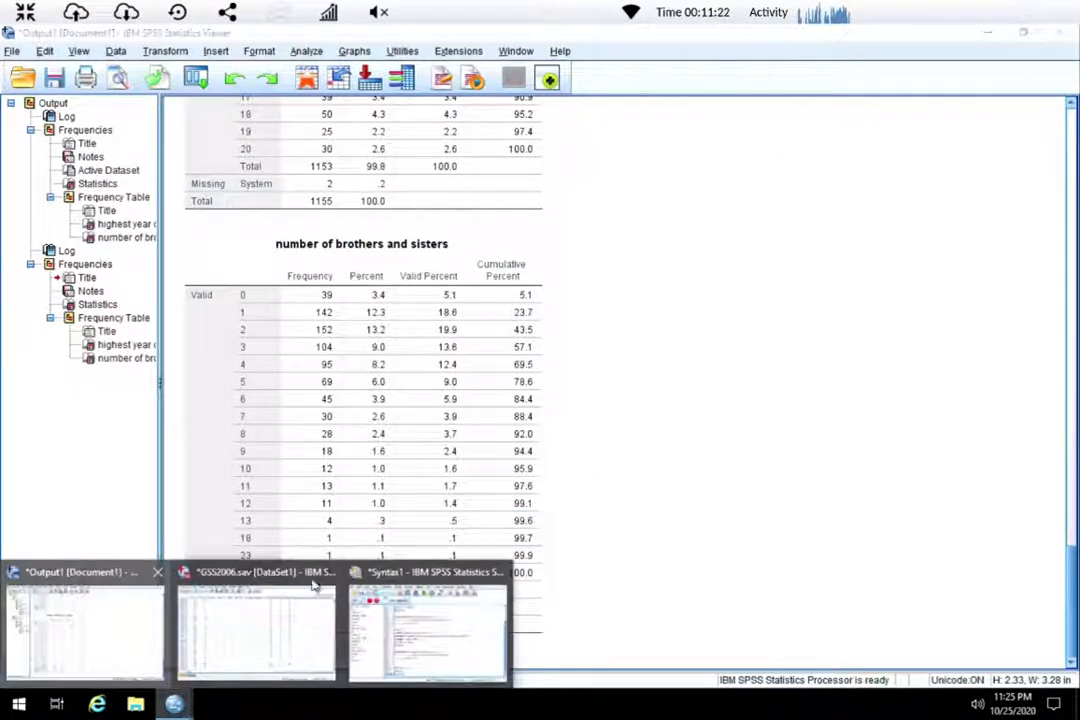
left_click(420, 600)
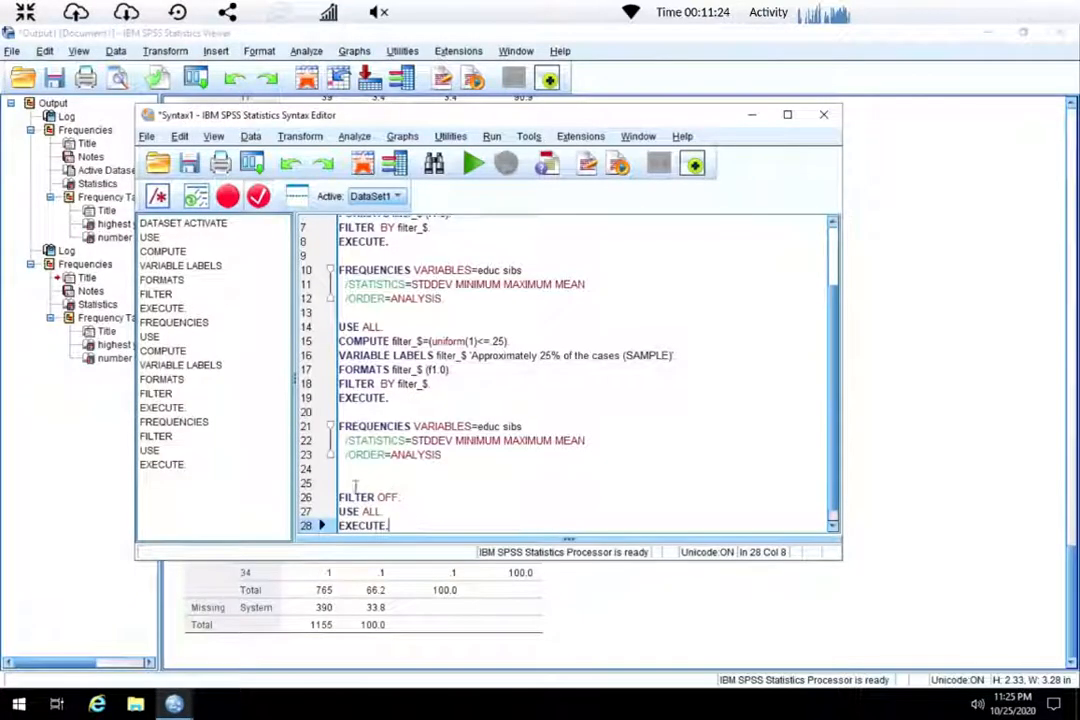
left_click_drag(343, 491, 424, 540)
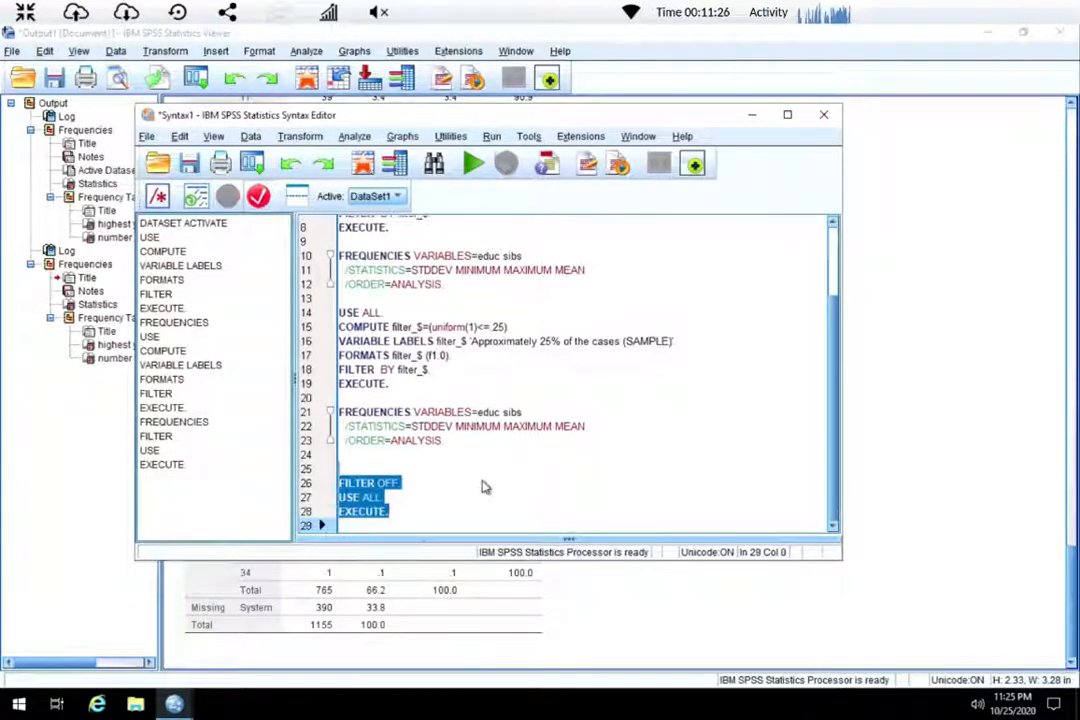
left_click(474, 166)
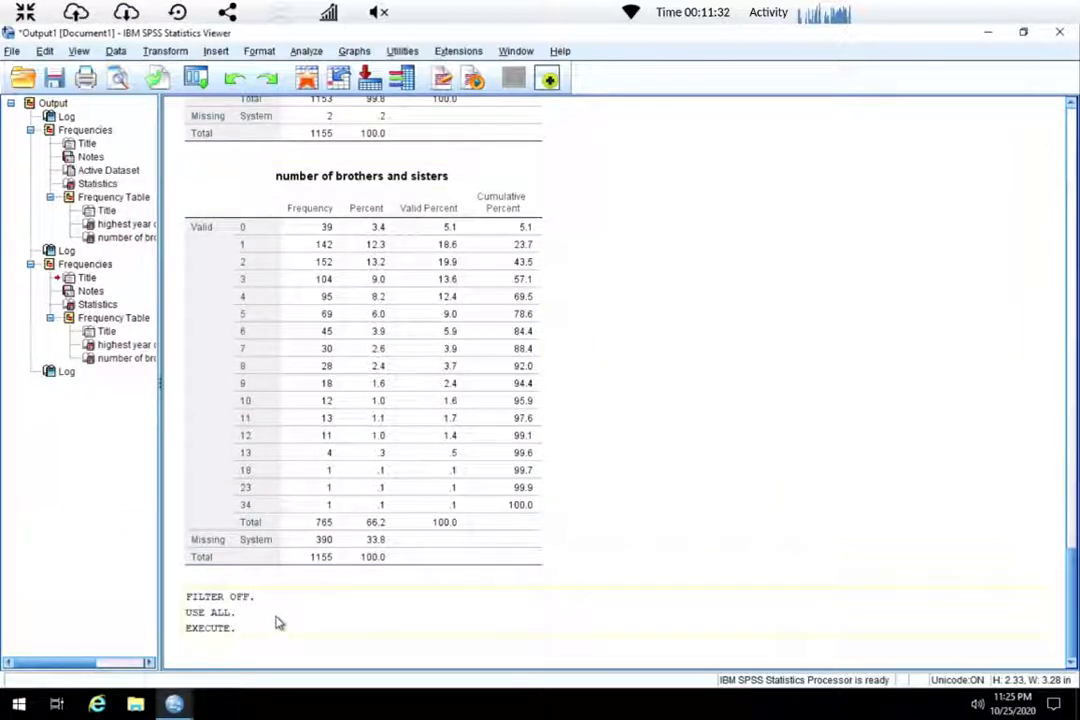
Switch to the data editor and examine the cases with the filter removed.
left_click(279, 623)
left_click(174, 707)
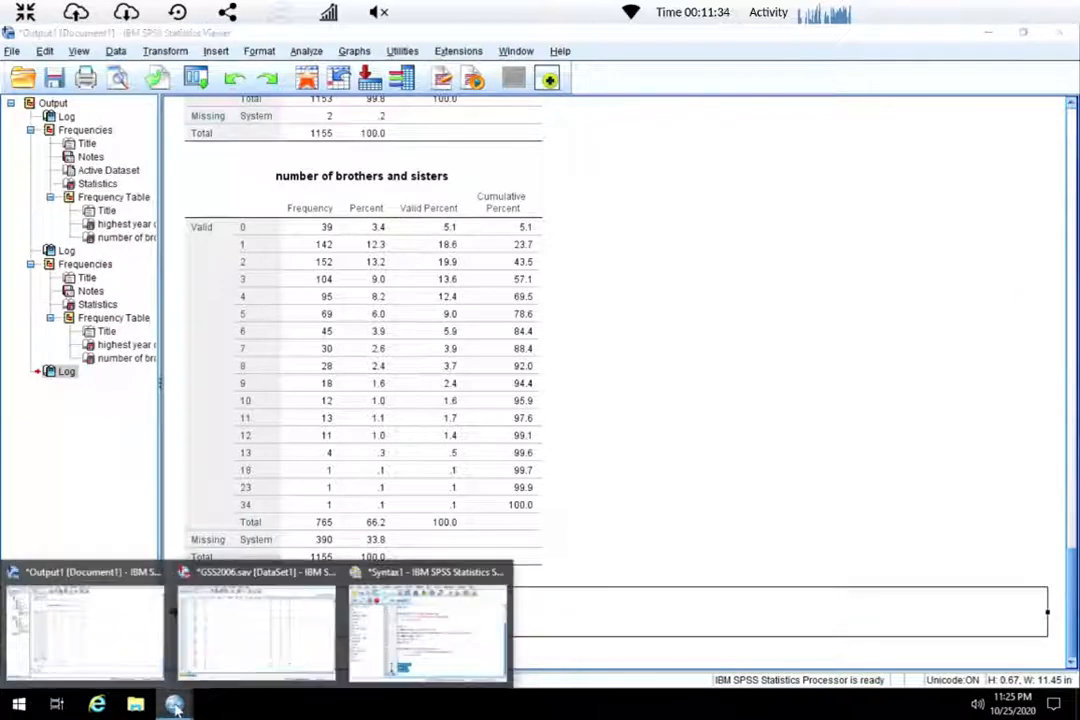
left_click(258, 607)
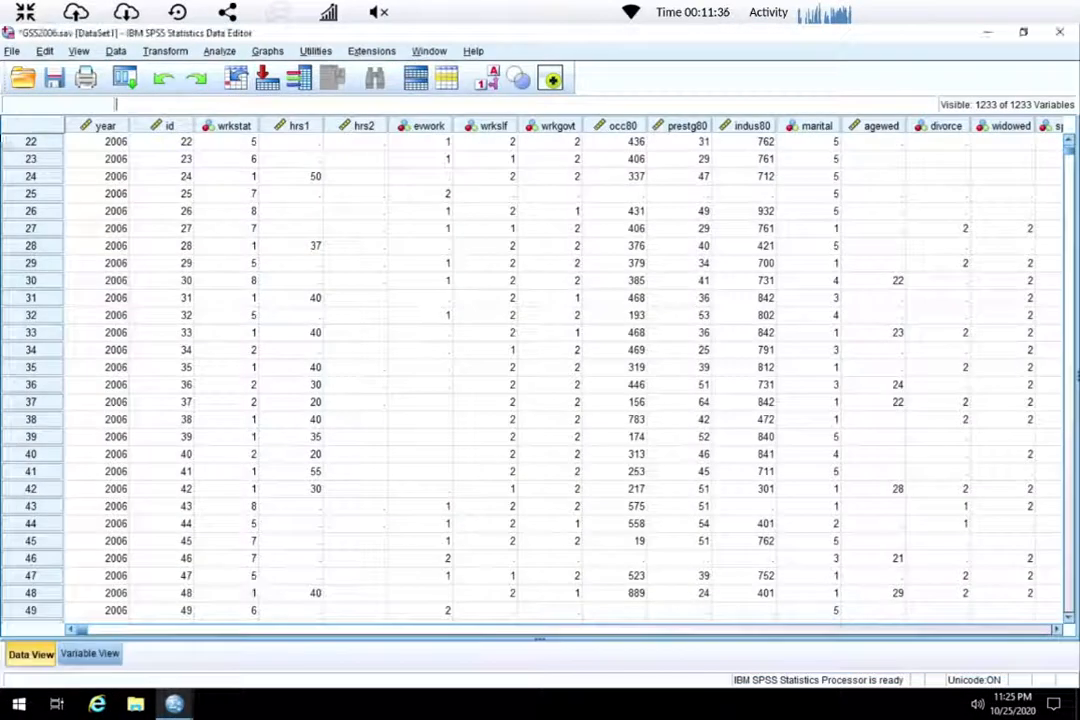
scroll(44, 527, "up", 7)
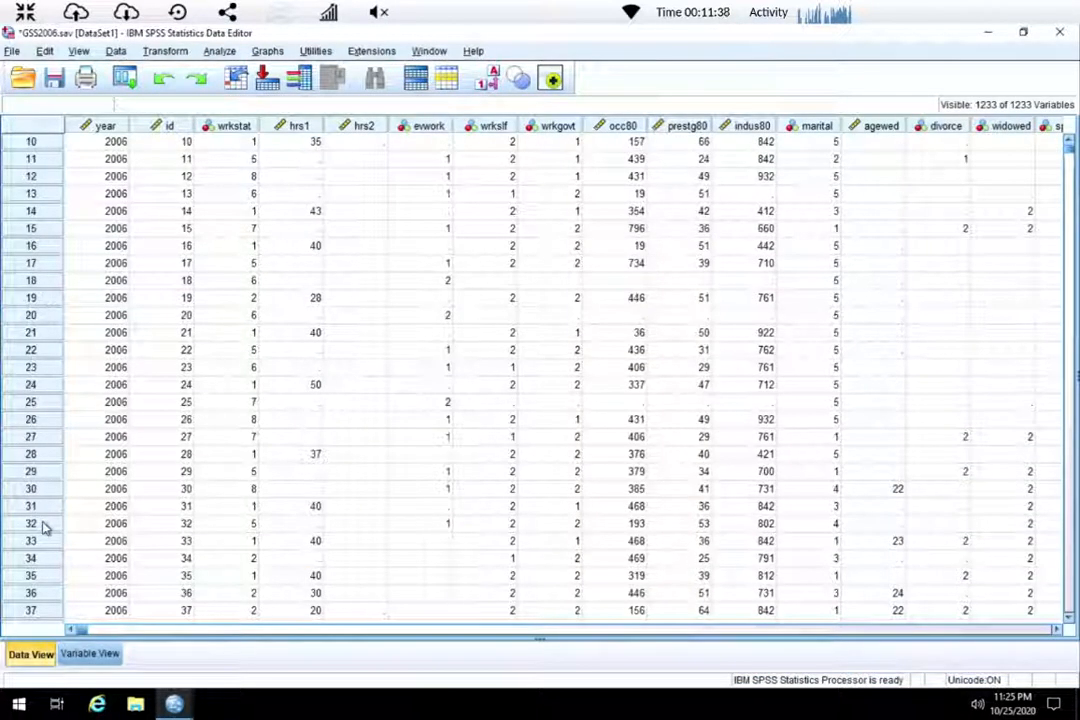